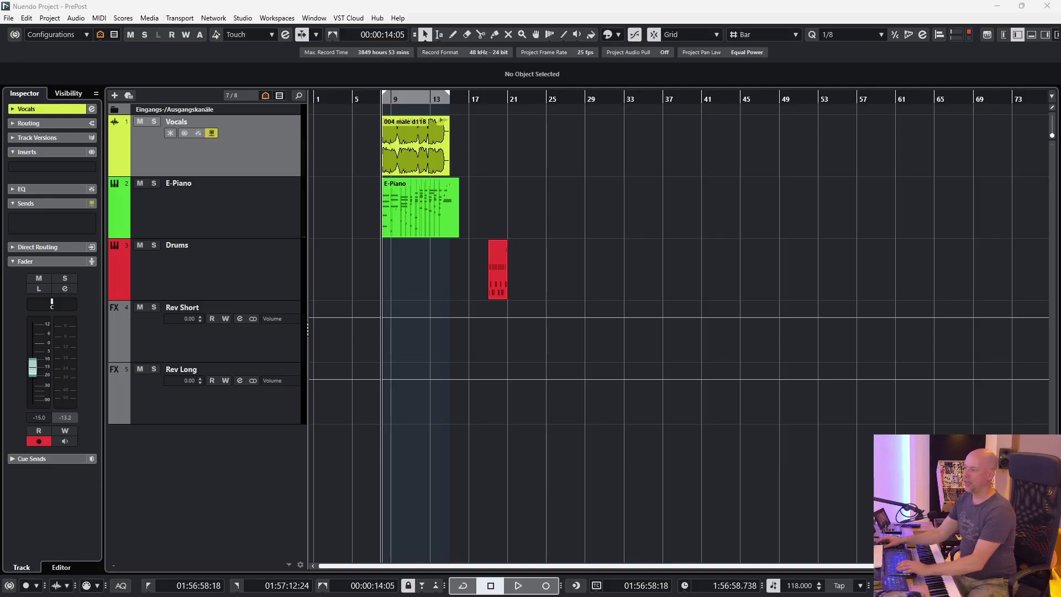
Select the red Drums part on track 3.
click(498, 280)
Play the song briefly, then bring up the Vocals track's Rev Short send at -15.3 dB.
key(space)
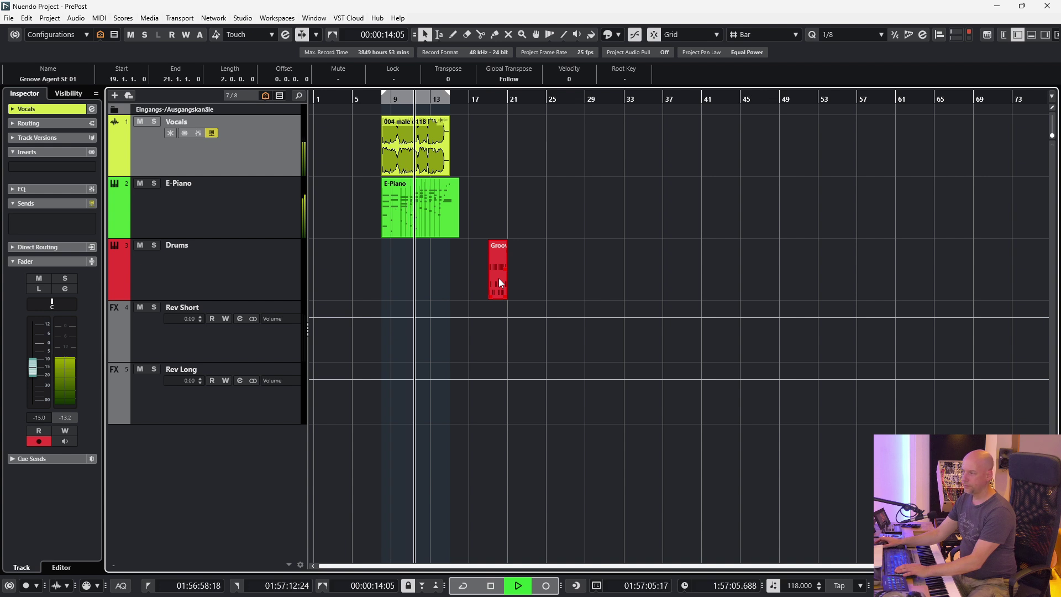
key(space)
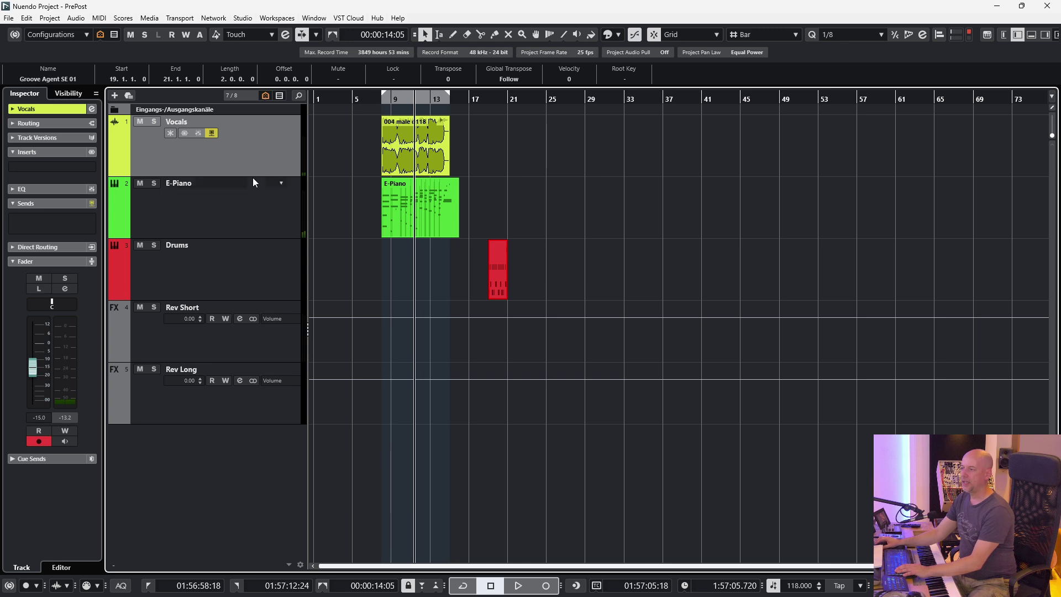
mouse_move(93, 217)
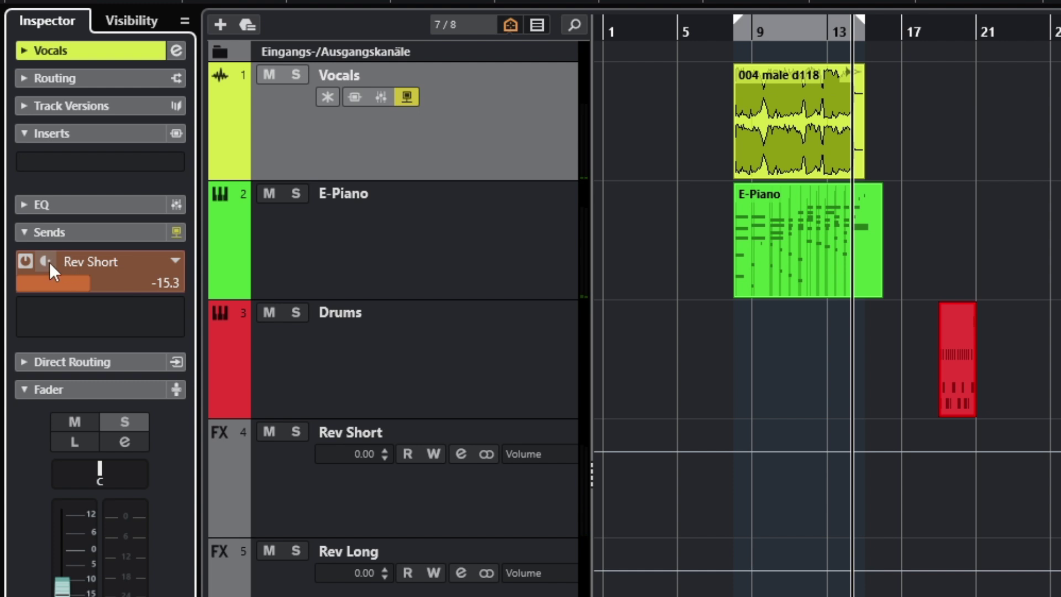
click(45, 262)
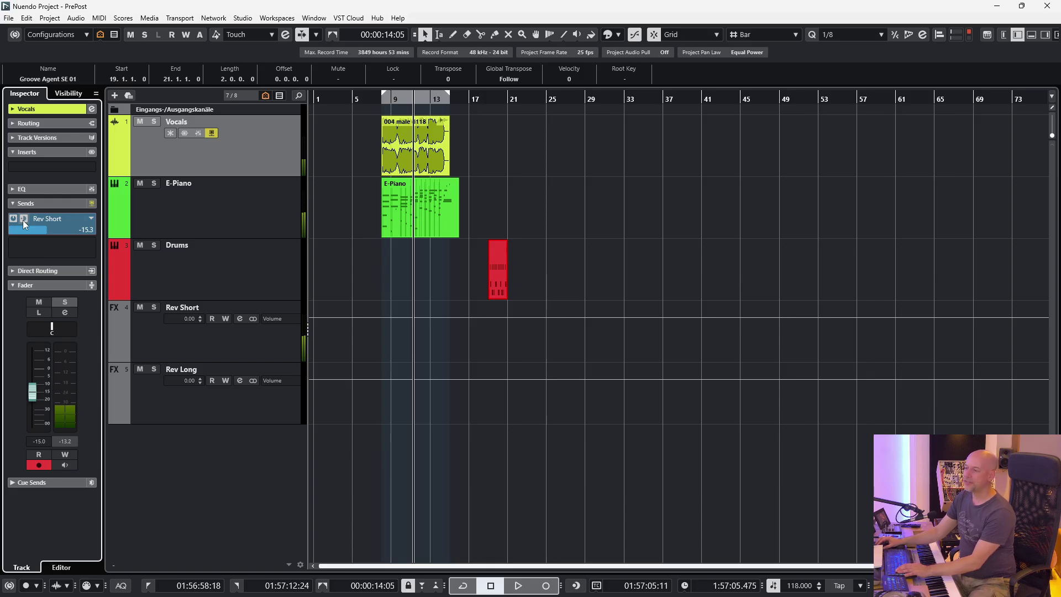
click(22, 220)
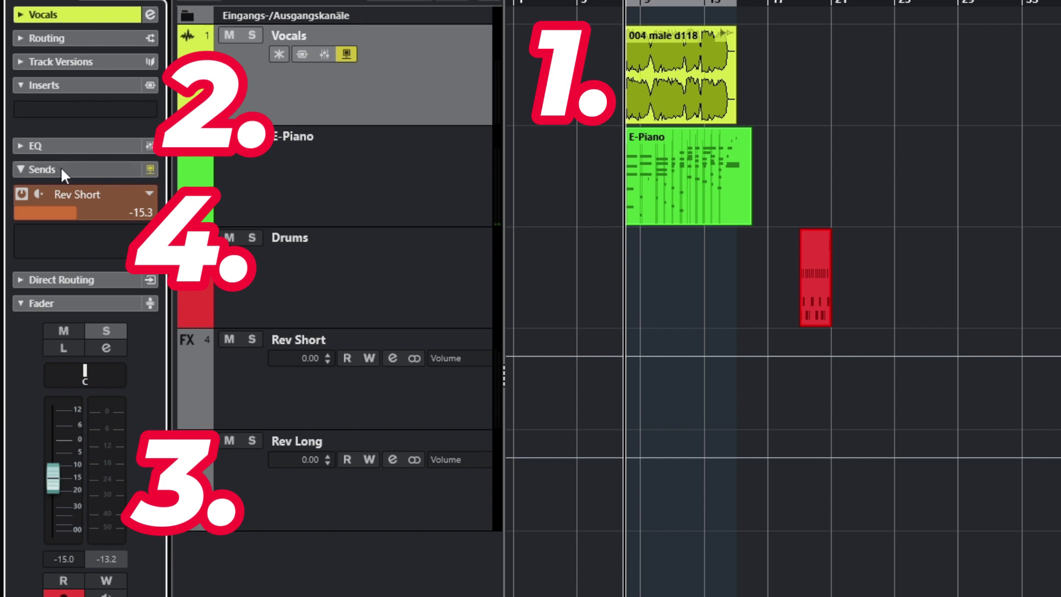
click(37, 190)
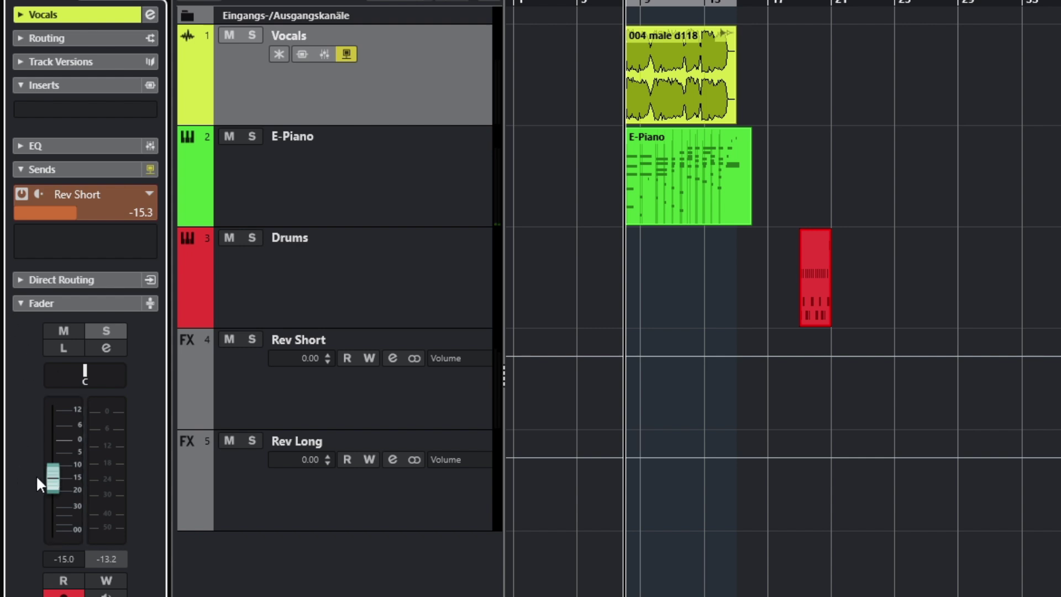
Set the Vocals fader to about -16.7 dB, then audition it pulled down to -oo.
drag(54, 477, 49, 481)
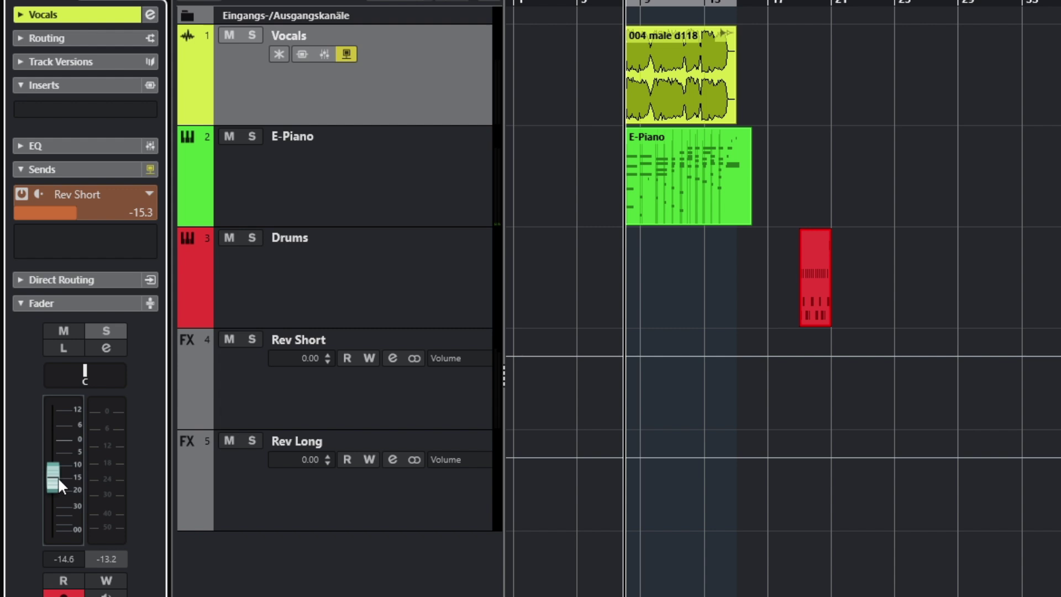
drag(54, 478, 55, 483)
key(space)
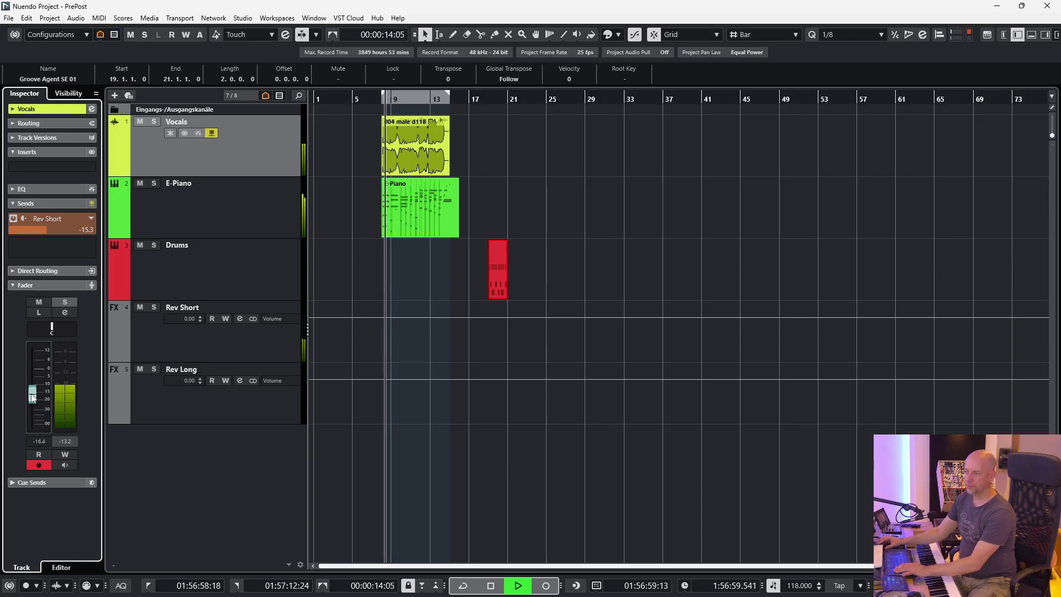
mouse_move(32, 398)
mouse_down()
mouse_move(25, 440)
mouse_move(44, 377)
mouse_move(38, 393)
mouse_up()
key(space)
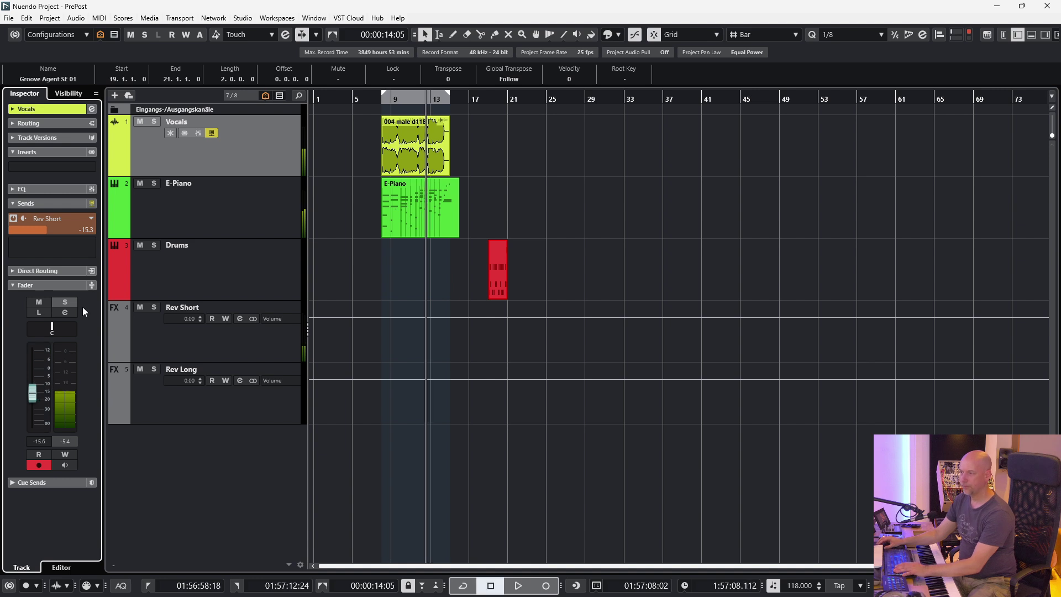
Make the Rev Short send pre-fader and replay from bar 9 with Vocals pulled to -oo.
click(23, 217)
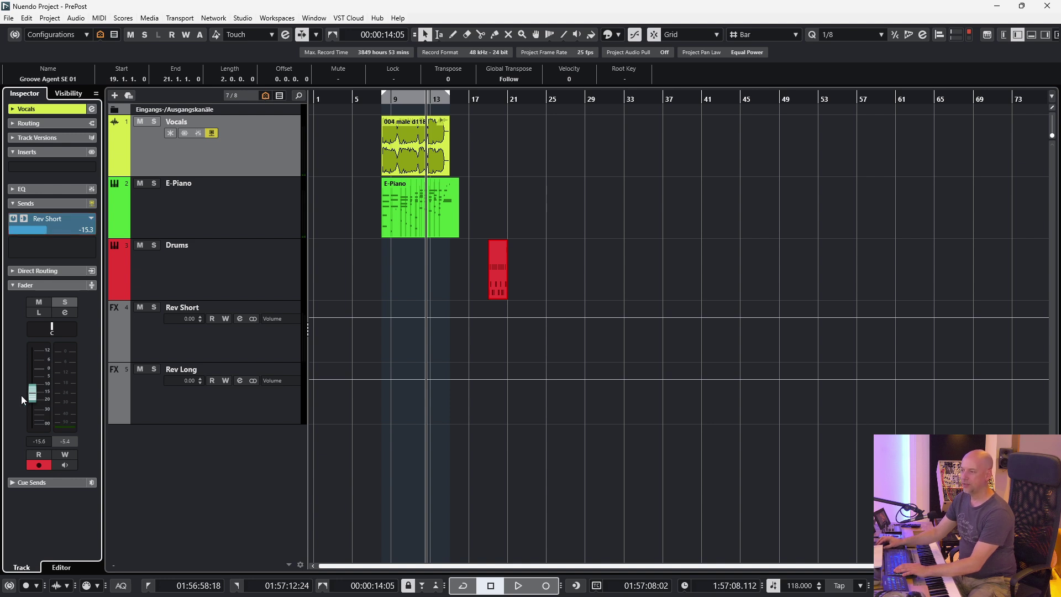
key(space)
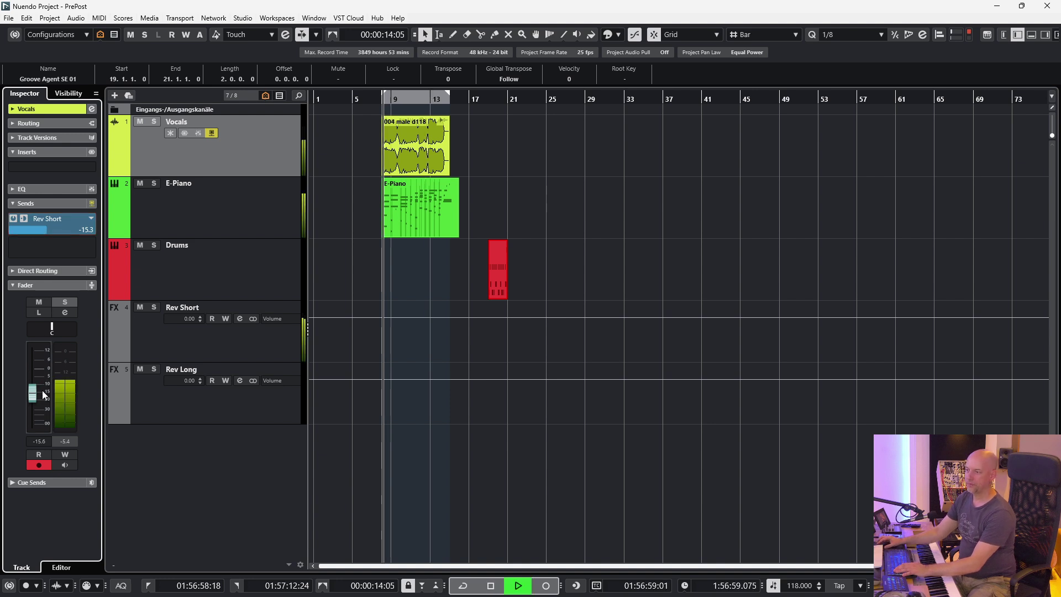
drag(36, 392, 27, 441)
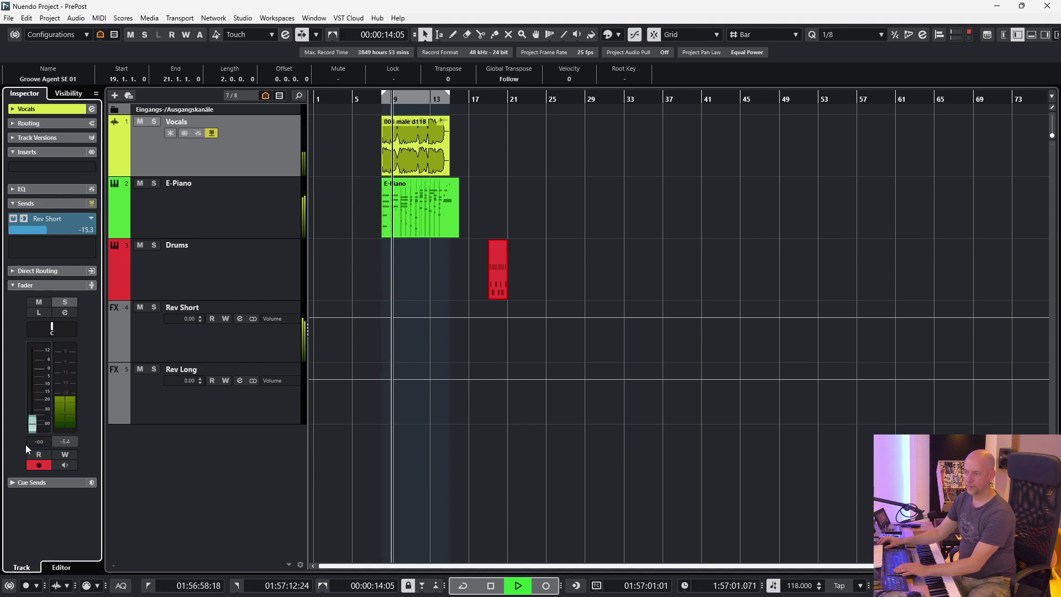
key(space)
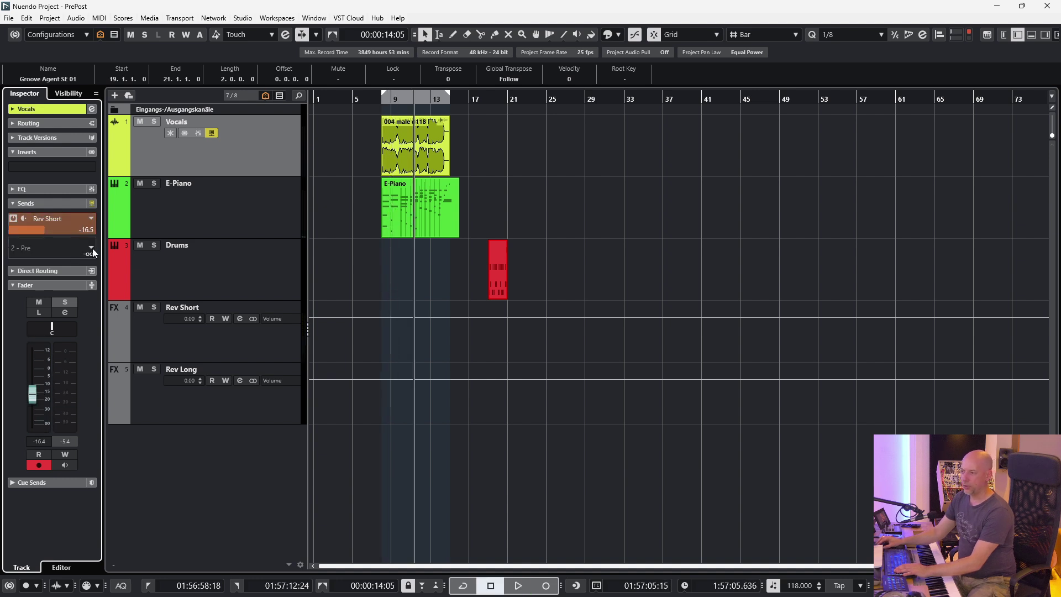
Route the second Vocals send to Rev Long, switch it on, make it pre-fader at -oo.
click(92, 249)
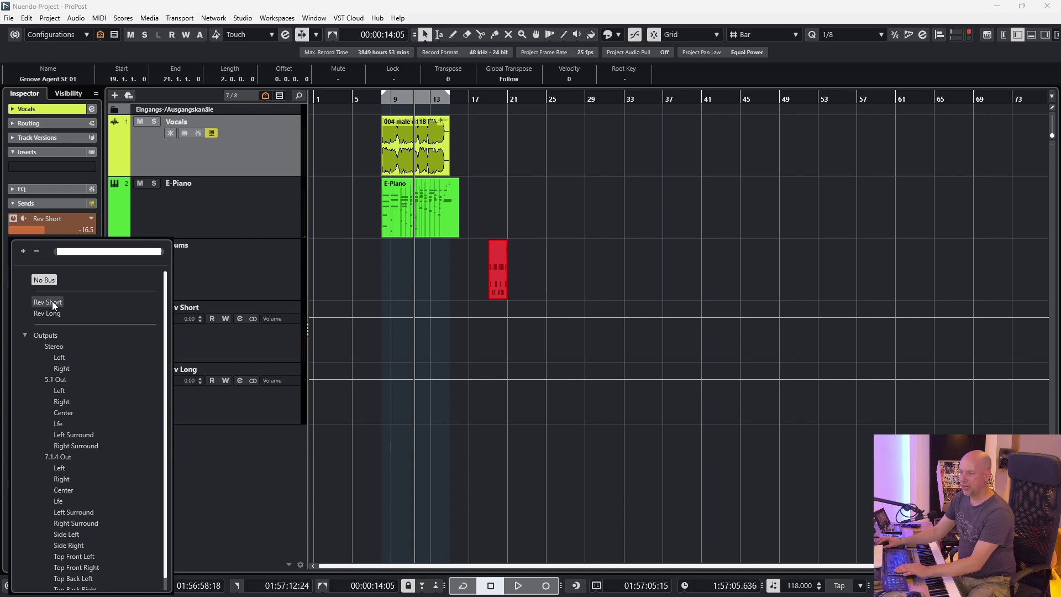
click(54, 314)
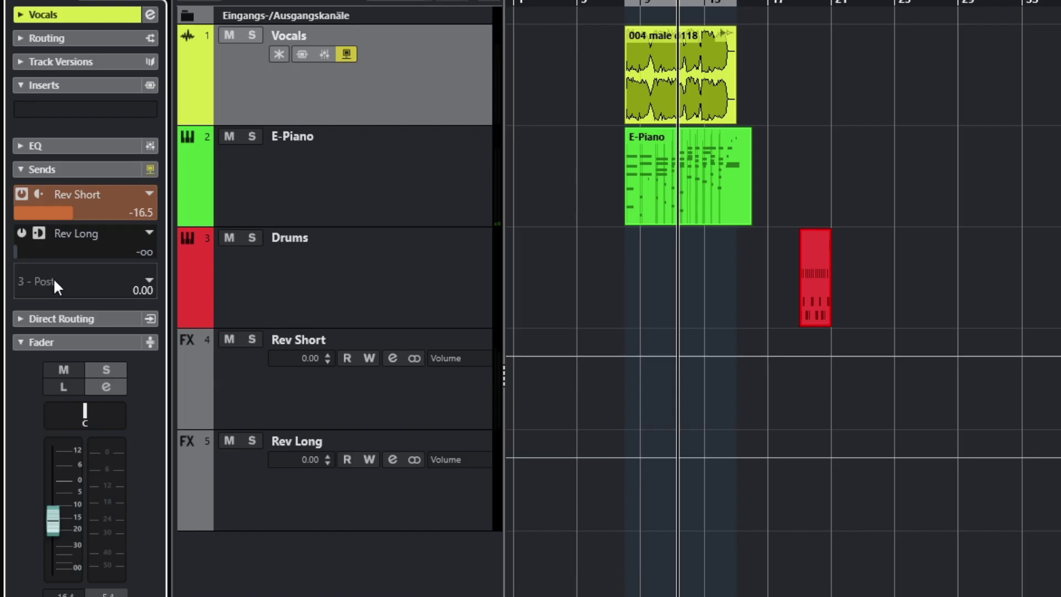
click(21, 233)
click(21, 243)
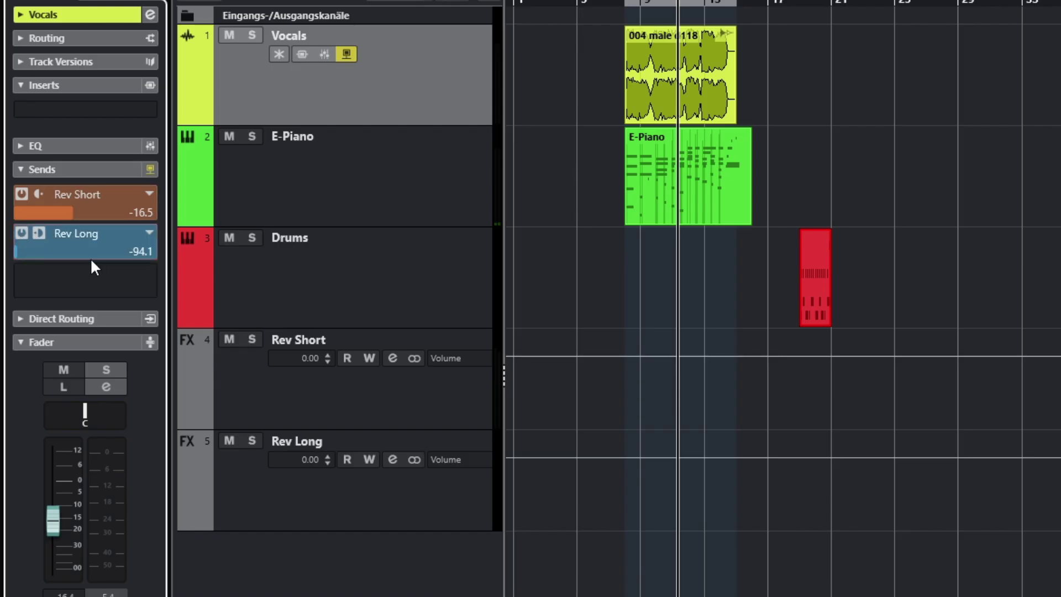
mouse_move(91, 258)
mouse_down()
mouse_move(122, 244)
mouse_move(89, 251)
mouse_up()
Nudge the playback position and raise the Rev Long send level slightly.
click(699, 2)
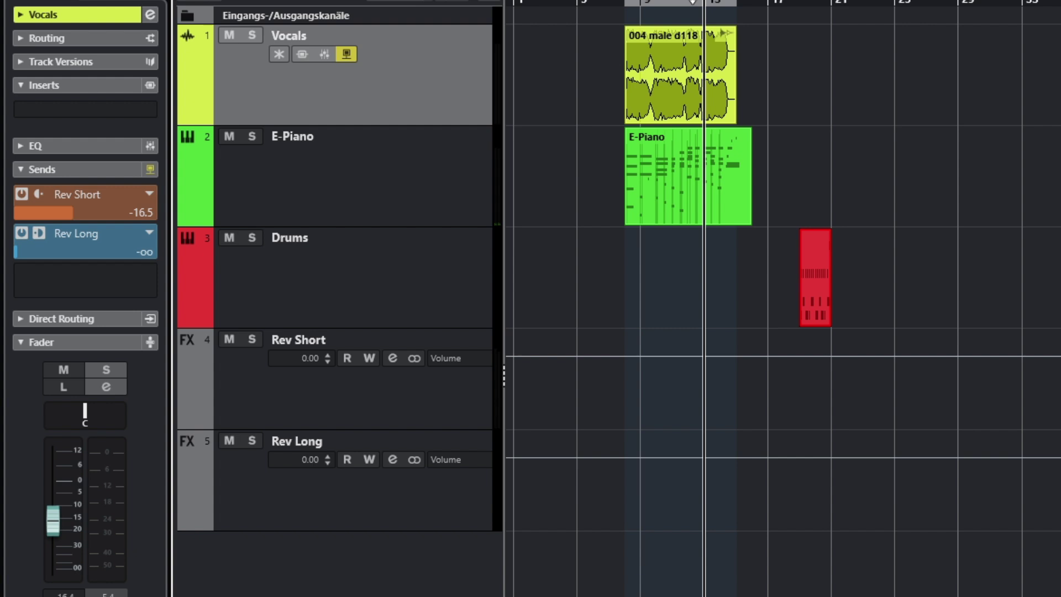
click(687, 4)
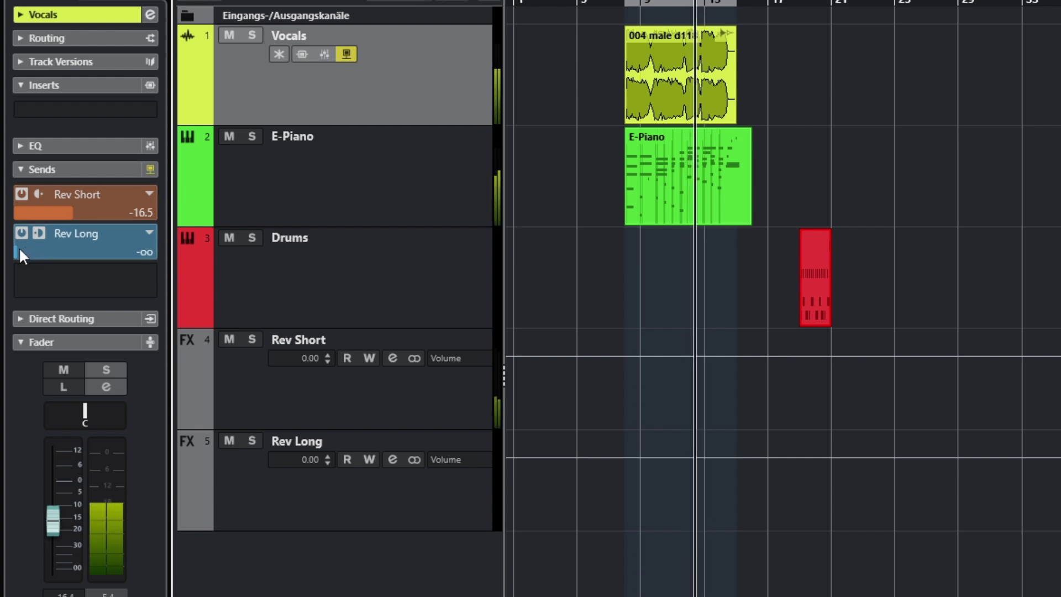
mouse_move(19, 247)
mouse_down()
mouse_move(102, 234)
mouse_move(8, 247)
mouse_up()
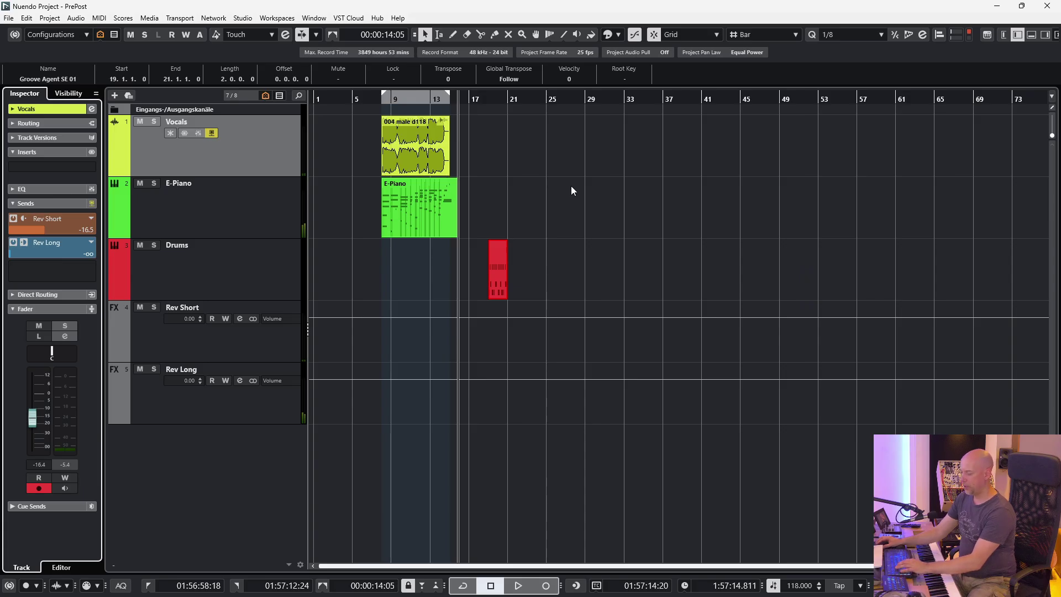
Zoom in on the arrangement and make the Rev Long send post-fader.
drag(507, 95, 506, 100)
click(507, 100)
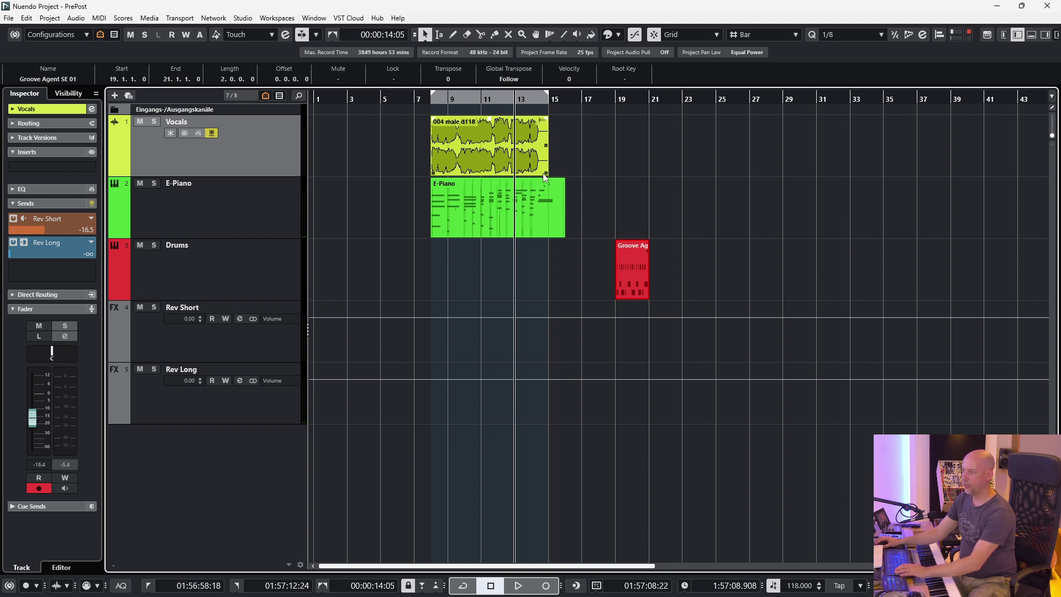
click(24, 242)
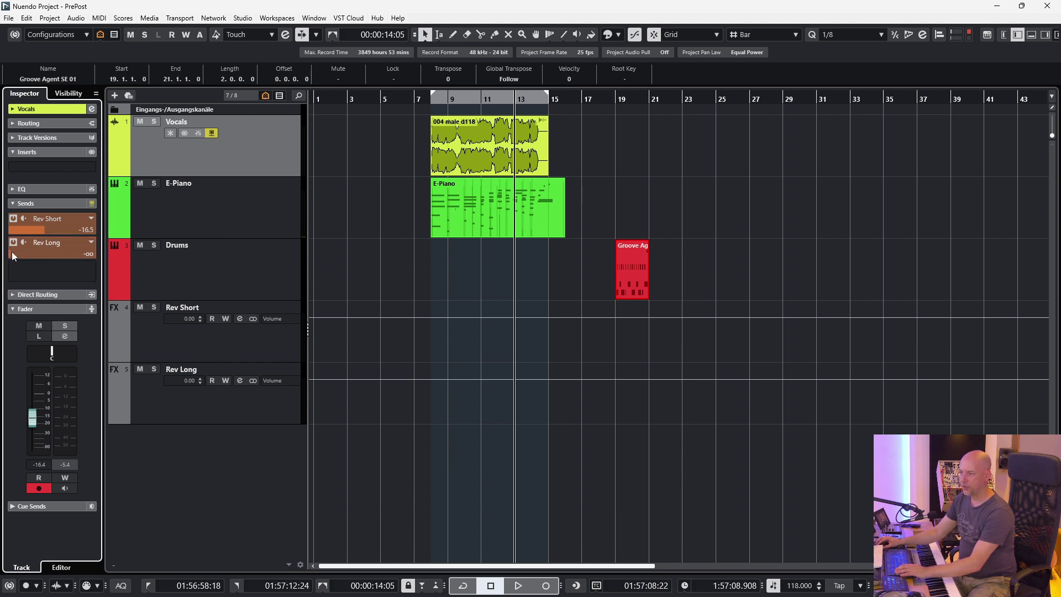
key(space)
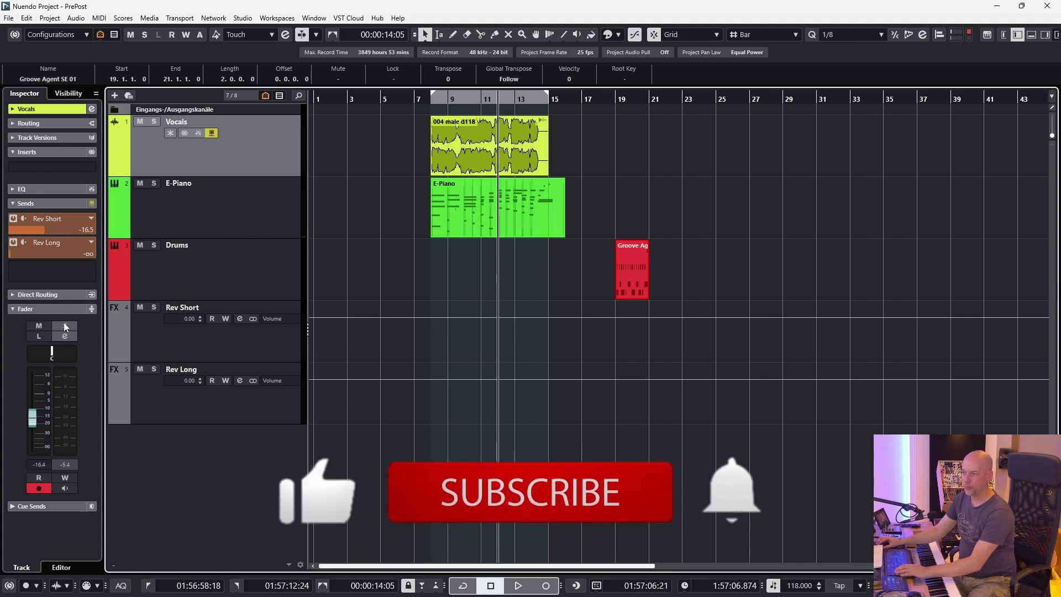
Enable Vocals automation write and record a rising Rev Long send fade during playback.
click(63, 476)
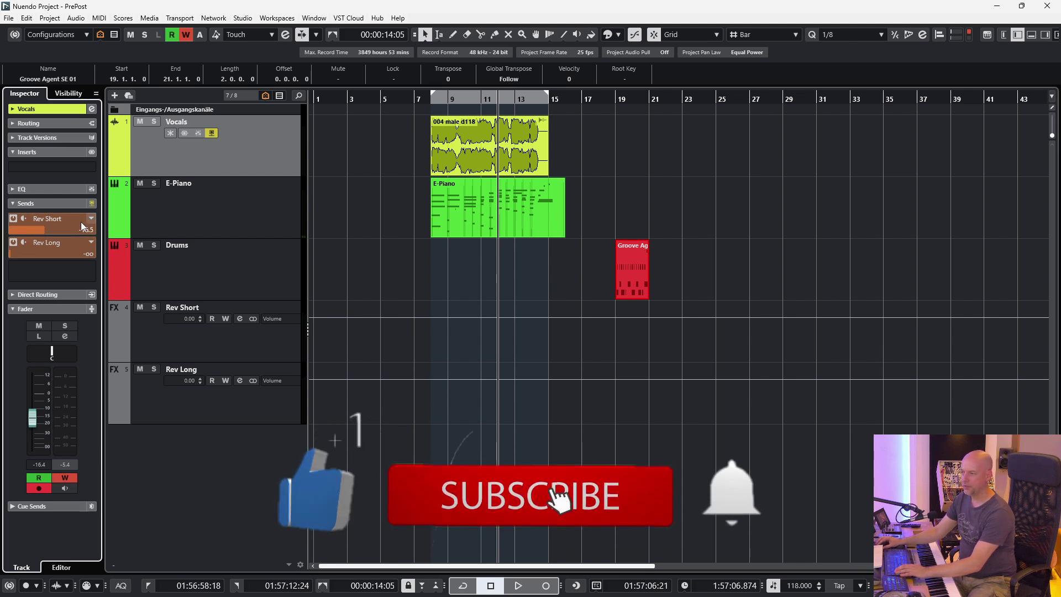
key(space)
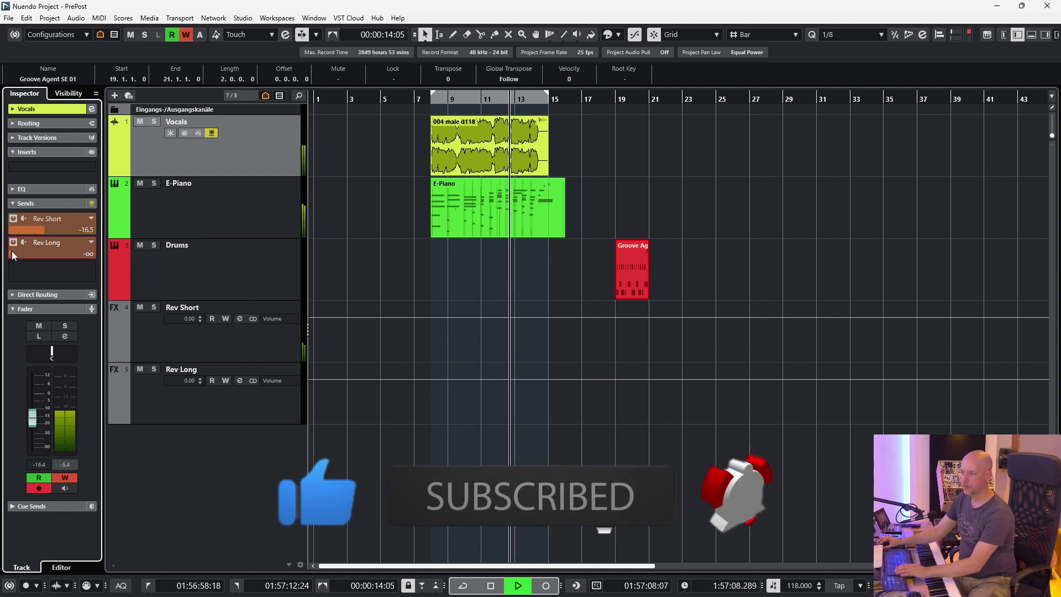
drag(12, 251, 86, 254)
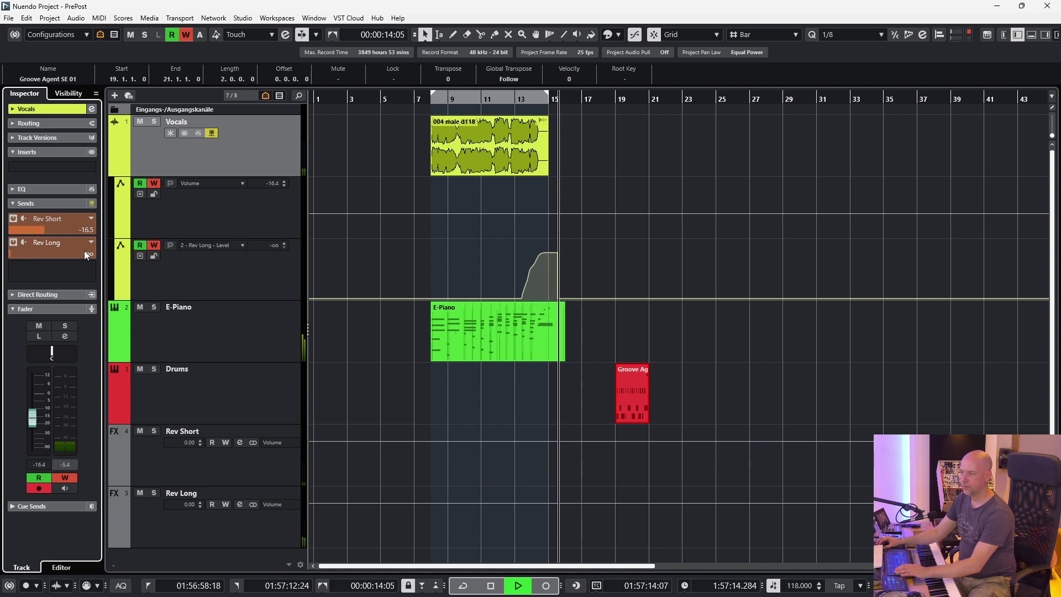
Turn off automation write, draw a Vocals Volume fade to -oo at bar 14, and audition it.
click(186, 34)
key(space)
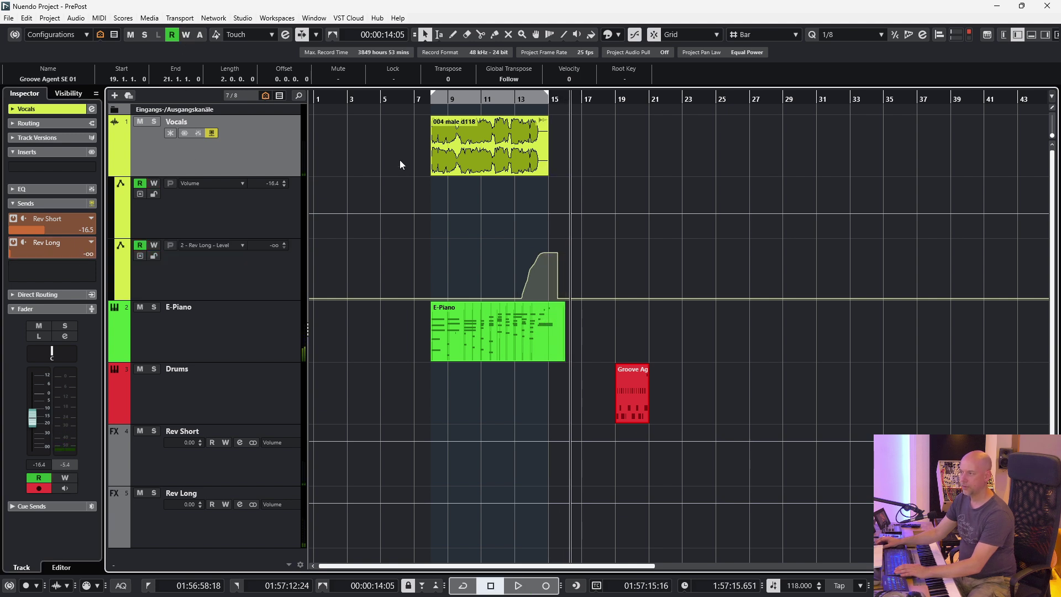
click(514, 99)
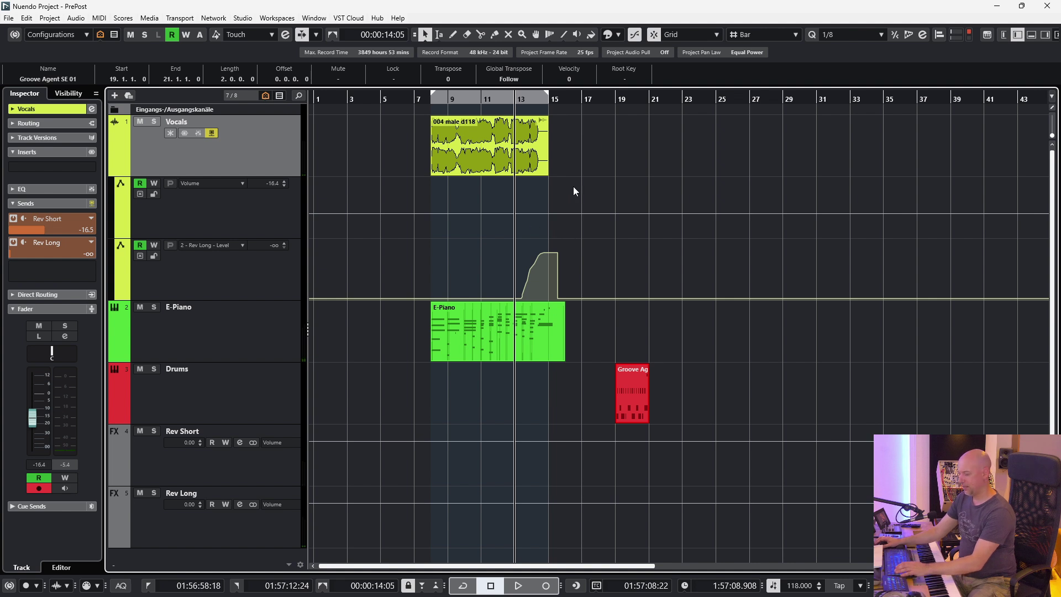
scroll(572, 186, up, 4)
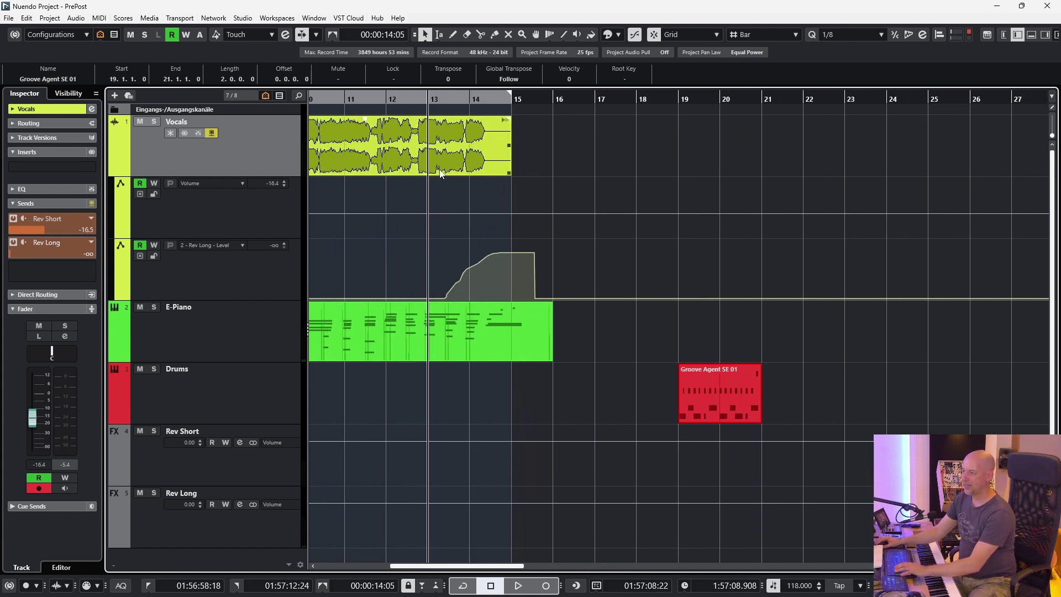
drag(442, 102, 436, 142)
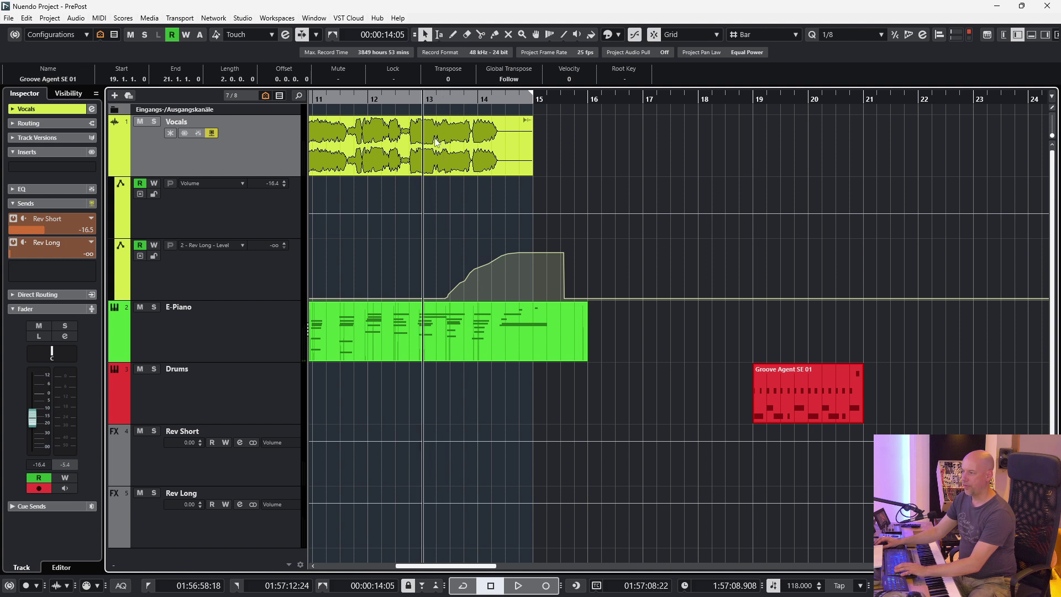
click(449, 213)
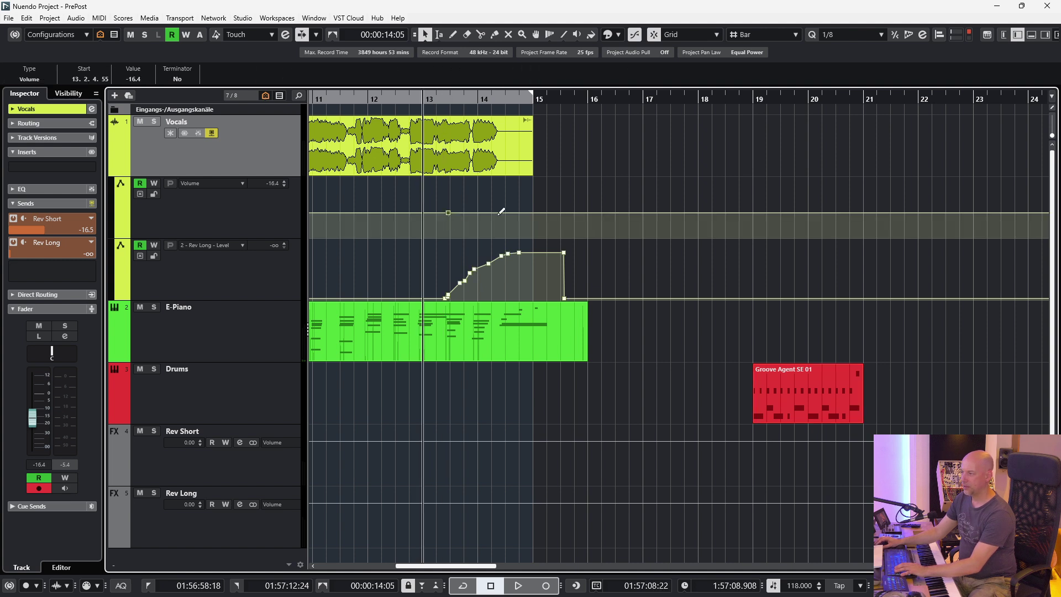
drag(478, 213, 501, 243)
click(361, 191)
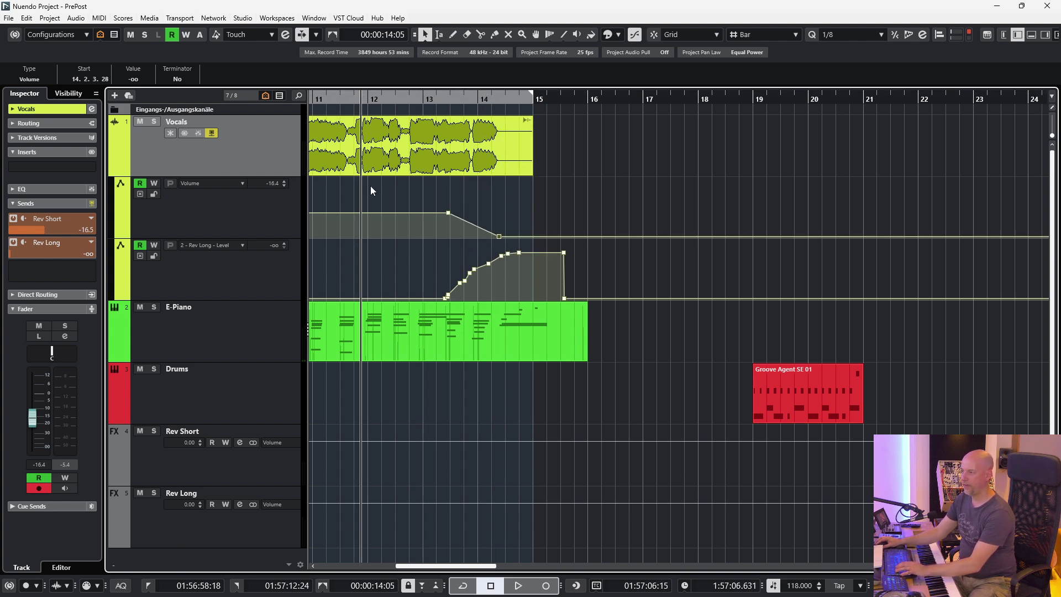
key(space)
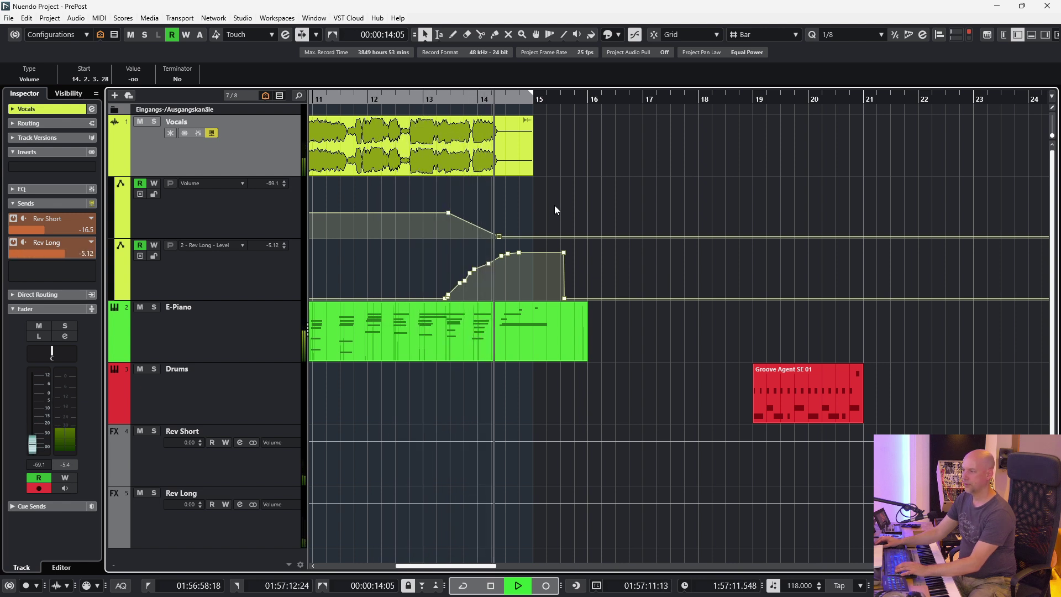
key(space)
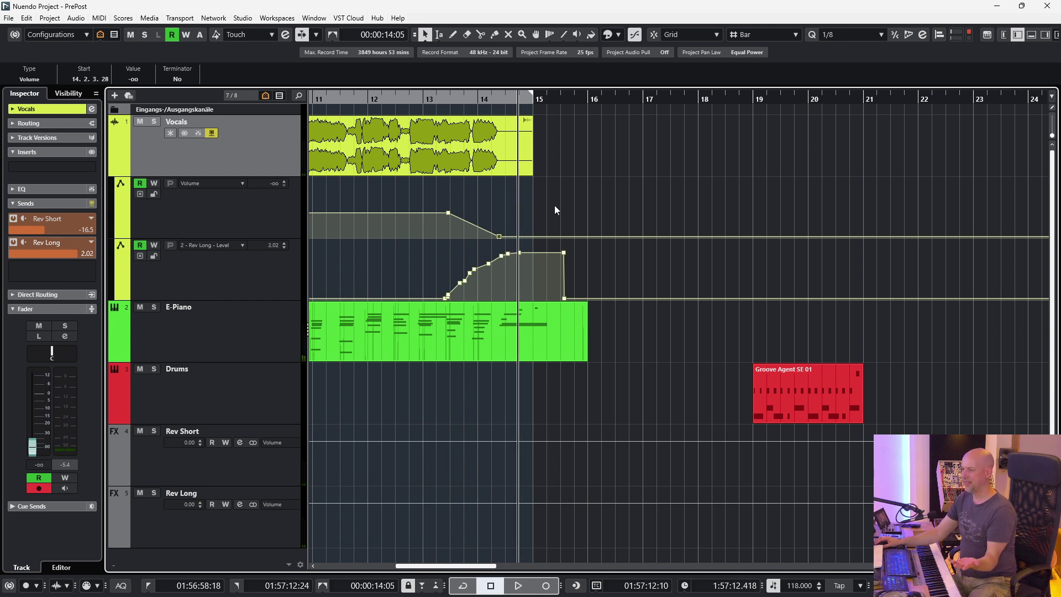
Make the Rev Long send pre-fader and replay from bar 11.
click(23, 243)
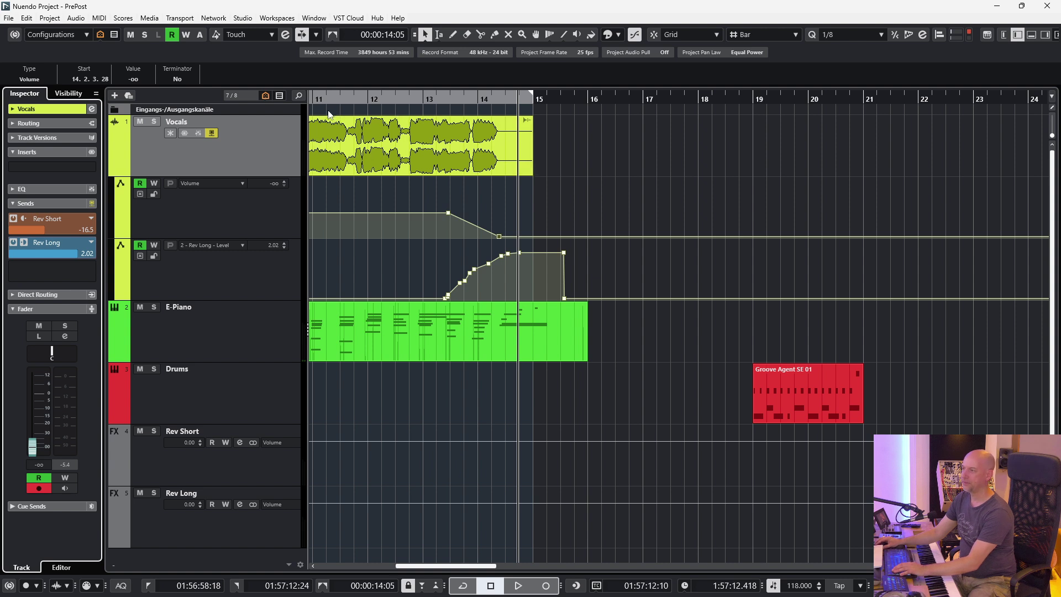
click(342, 101)
key(space)
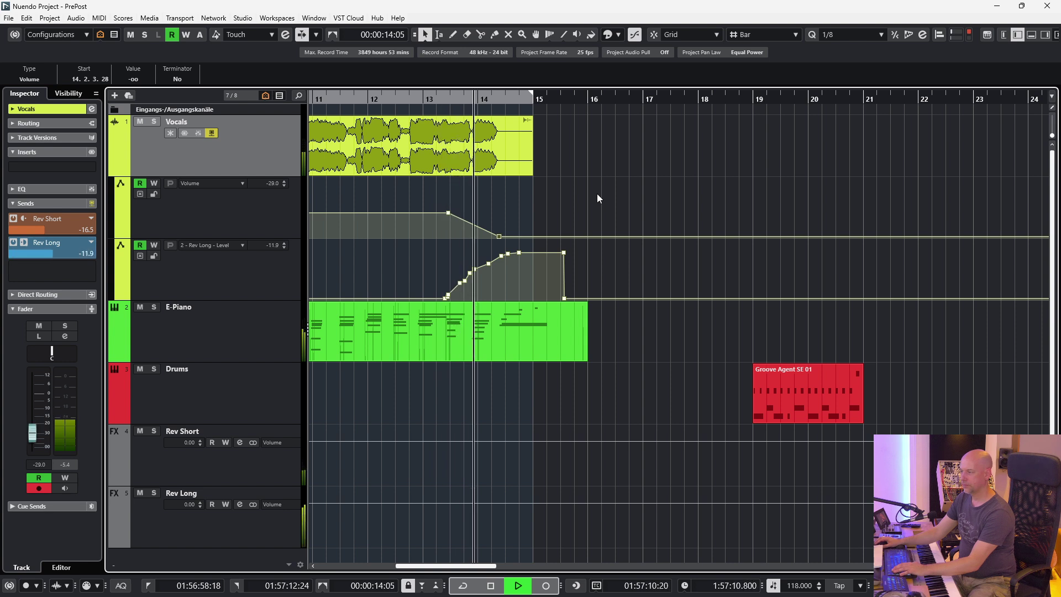
key(space)
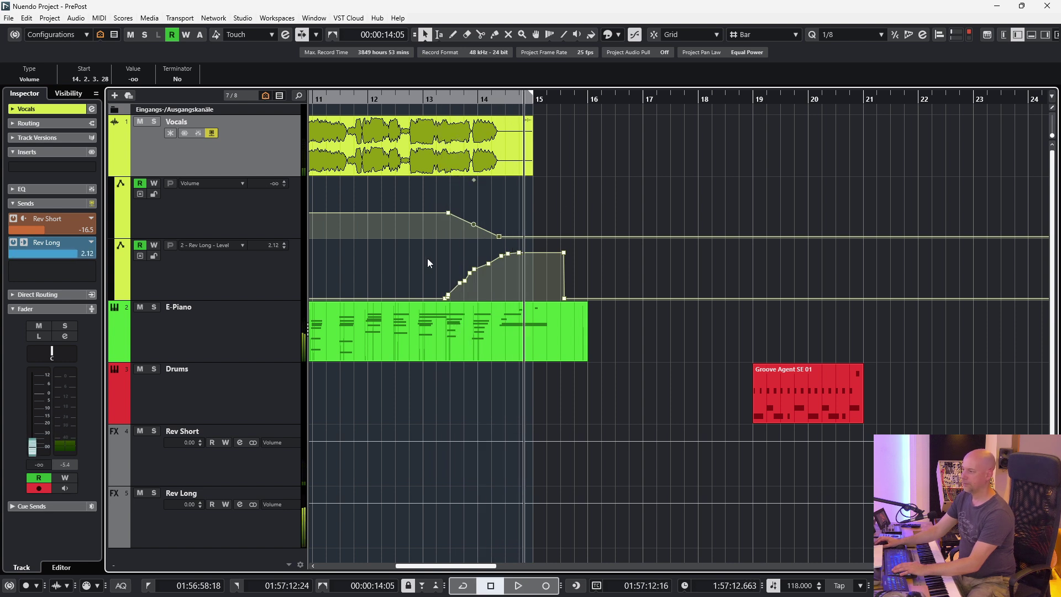
Remove the middle points of the Rev Long curve to leave a straight ramp.
click(447, 298)
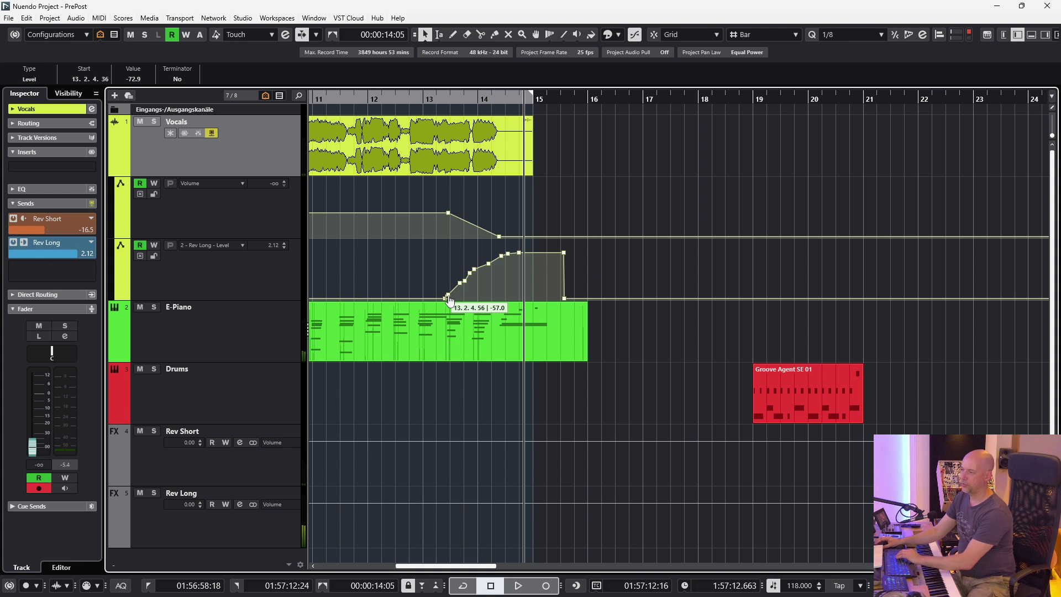
key(ctrl+z)
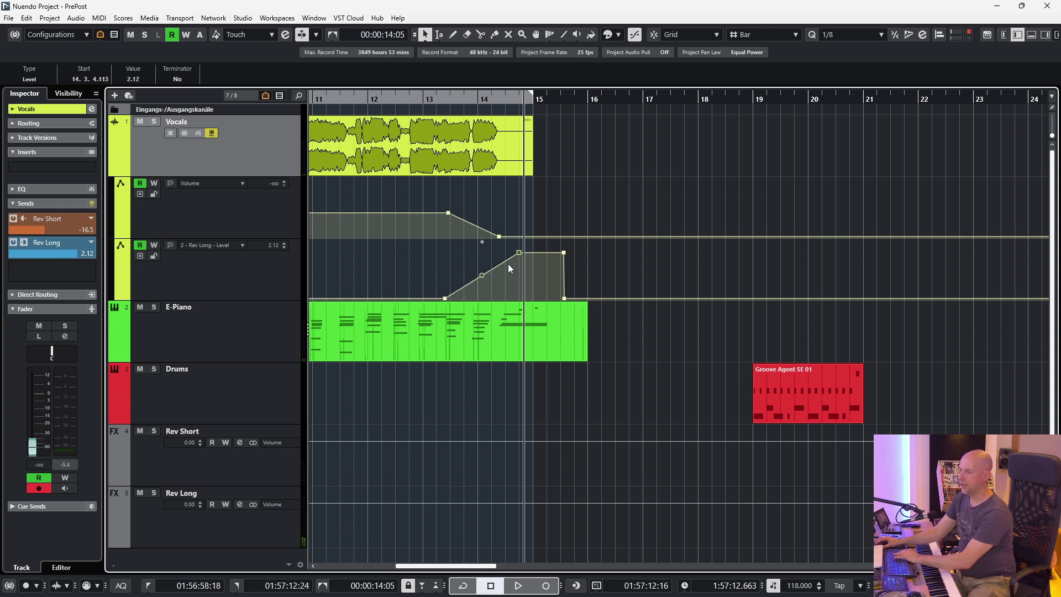
shift+click(564, 254)
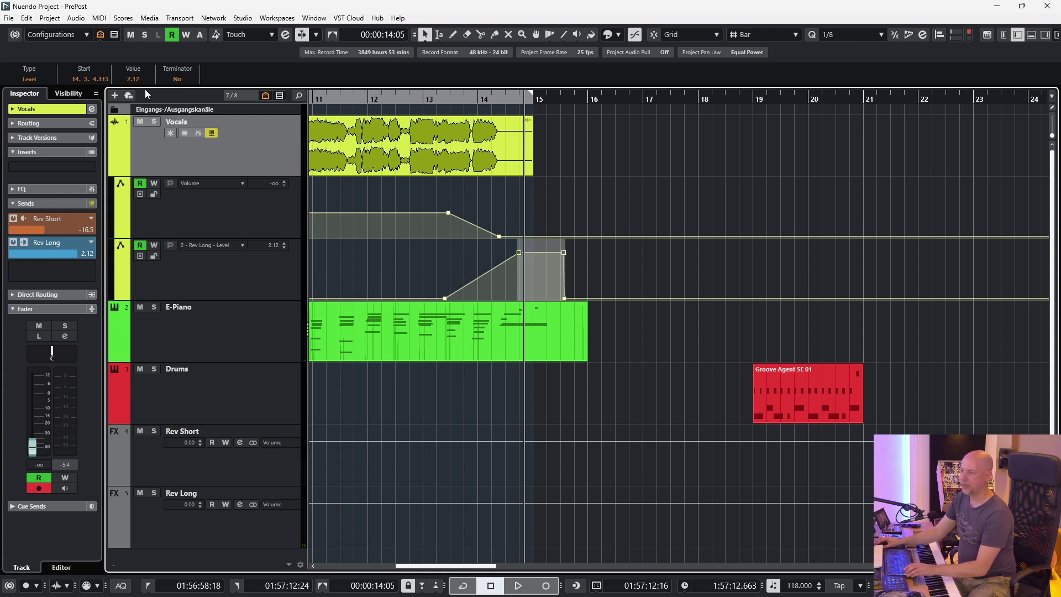
Play back the new reverb ramp, then the looped Drums bars 19–20.
key(space)
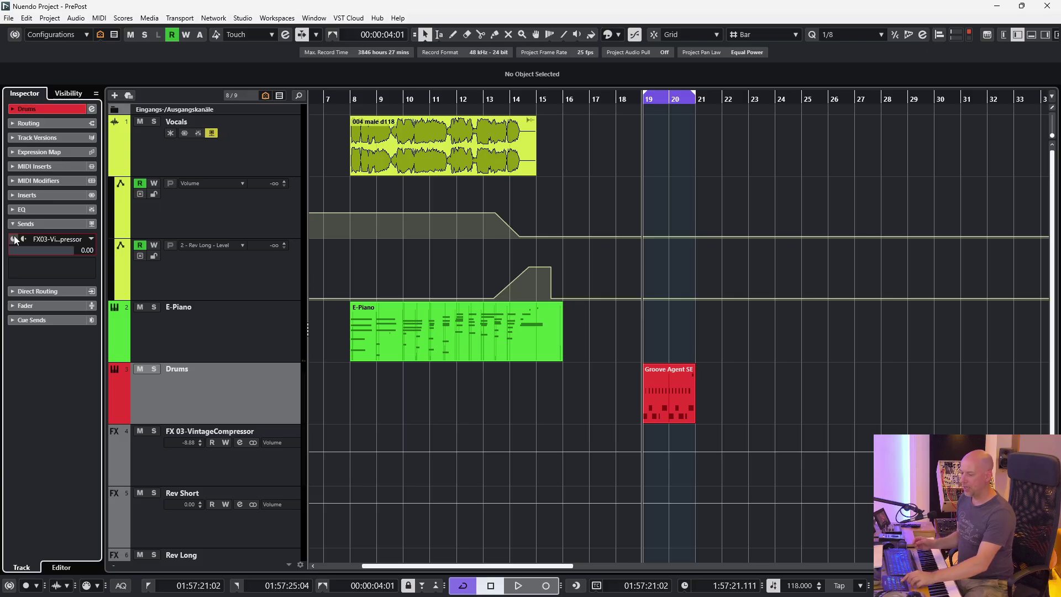
key(space)
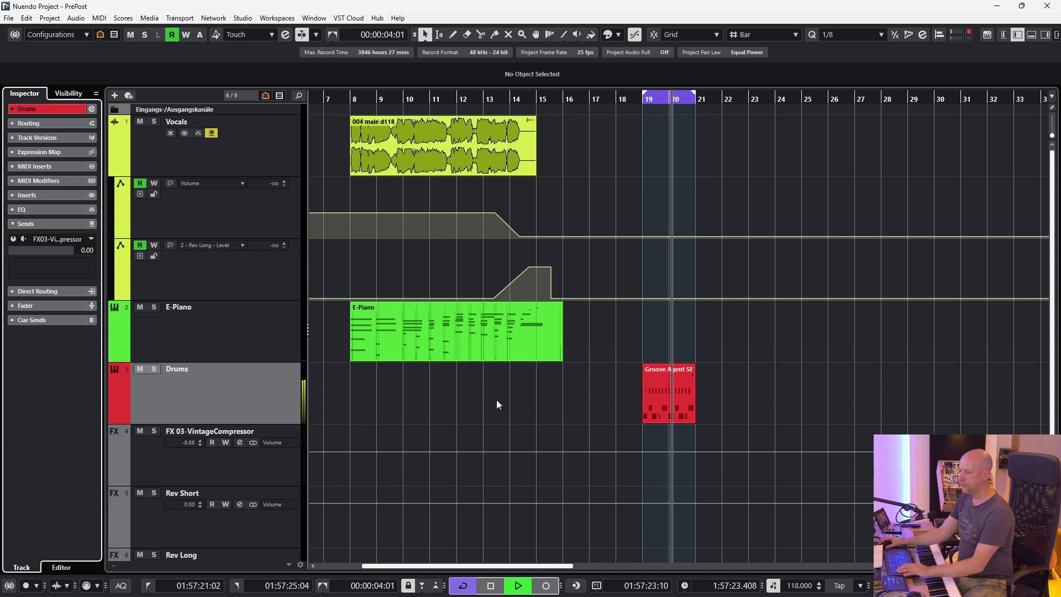
Open and arrange the VintageCompressor and Quadrafuzz v2 editors on FX 03 in the MixConsole.
key(space)
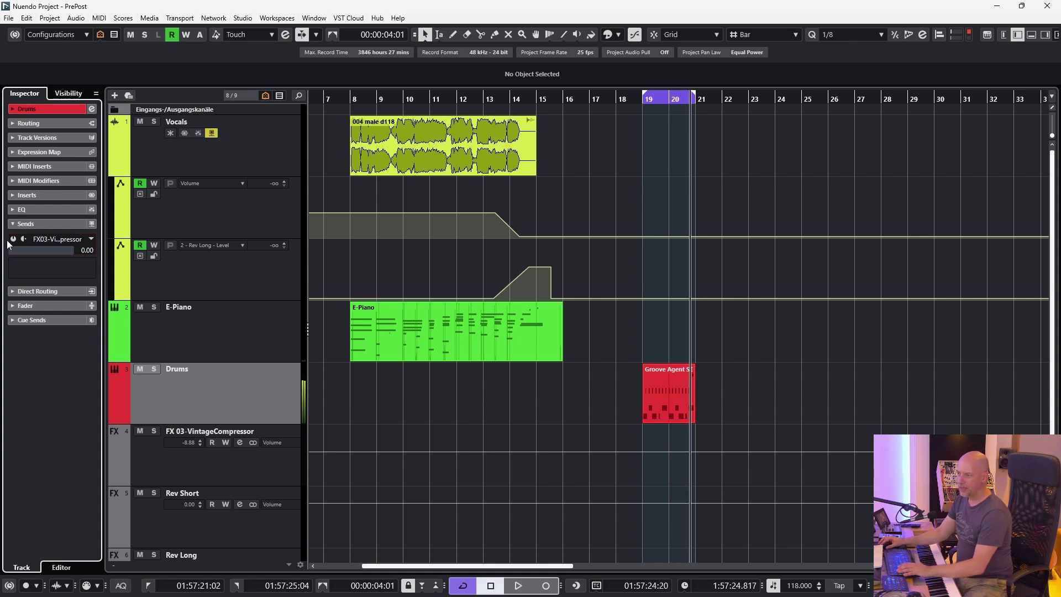
key(F3)
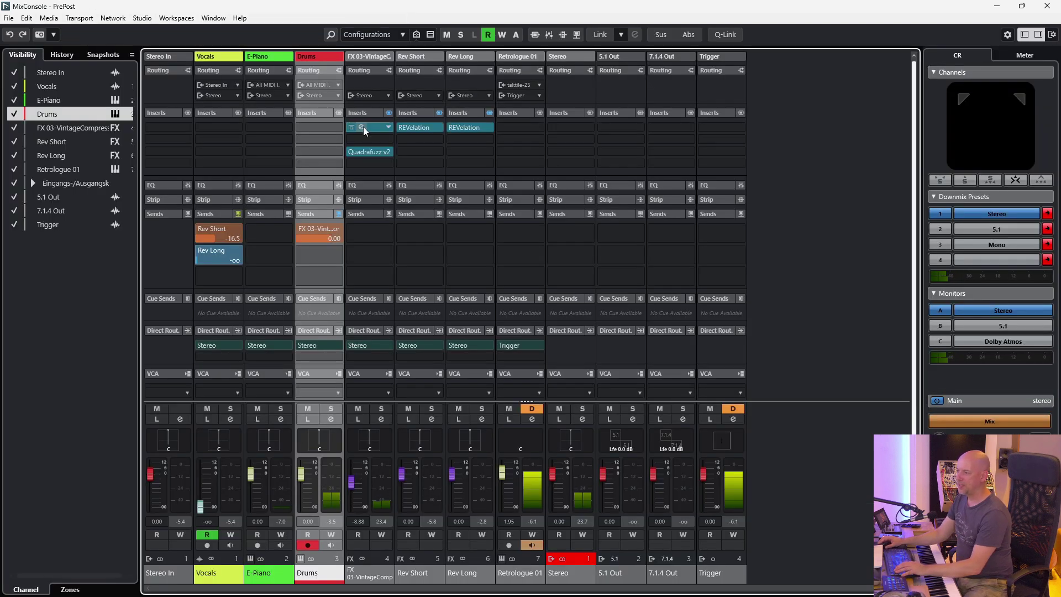
click(361, 128)
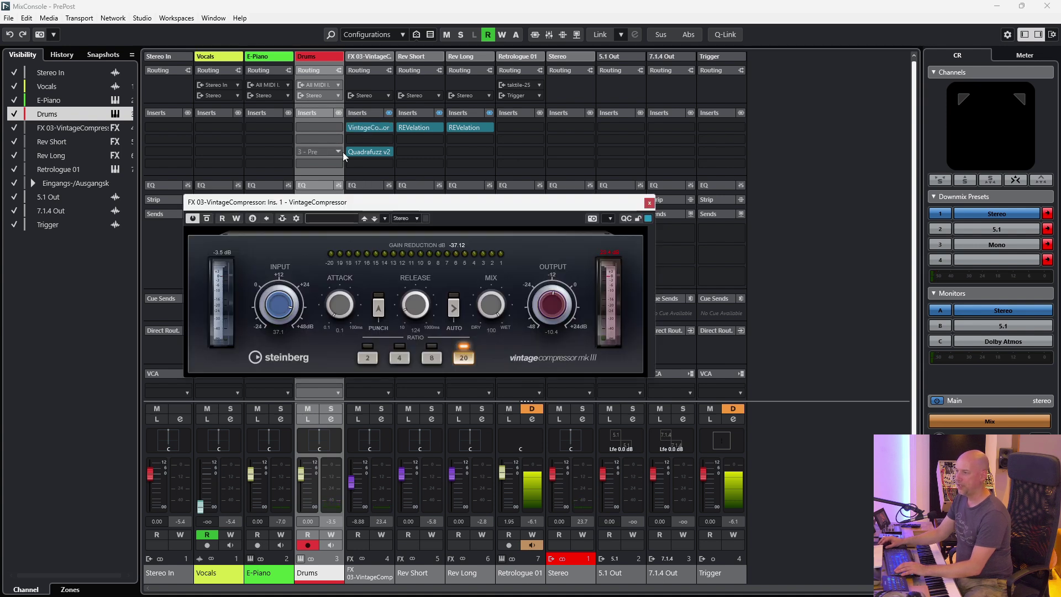
click(358, 151)
click(360, 152)
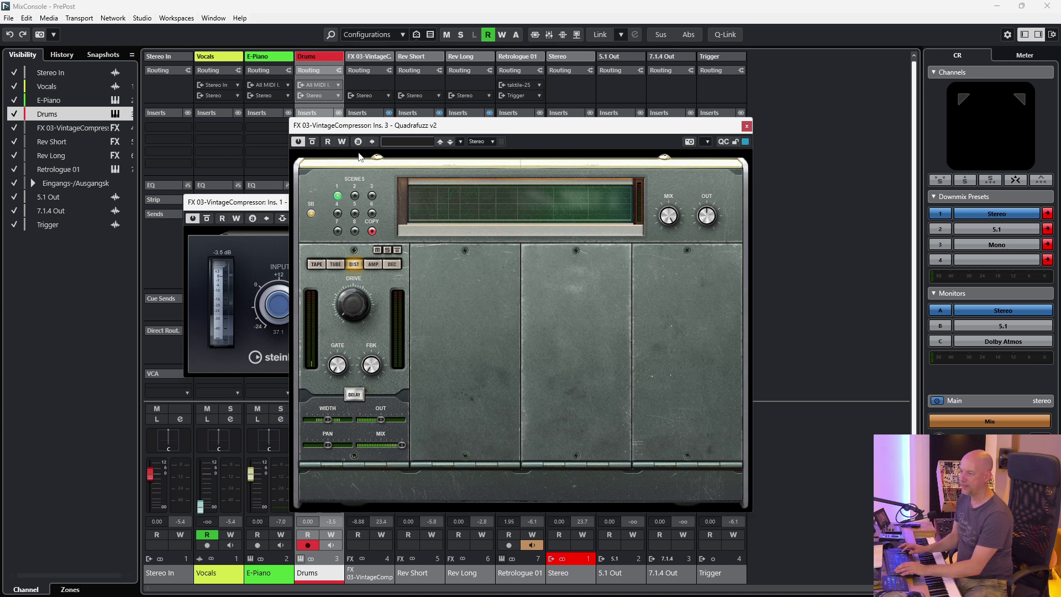
drag(376, 128, 474, 85)
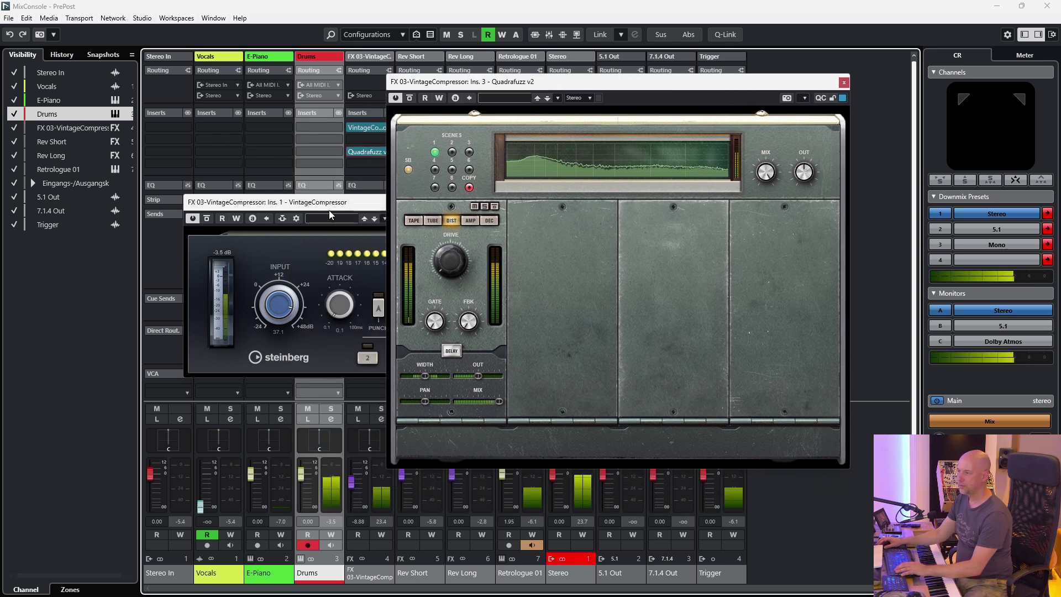
drag(345, 205, 236, 313)
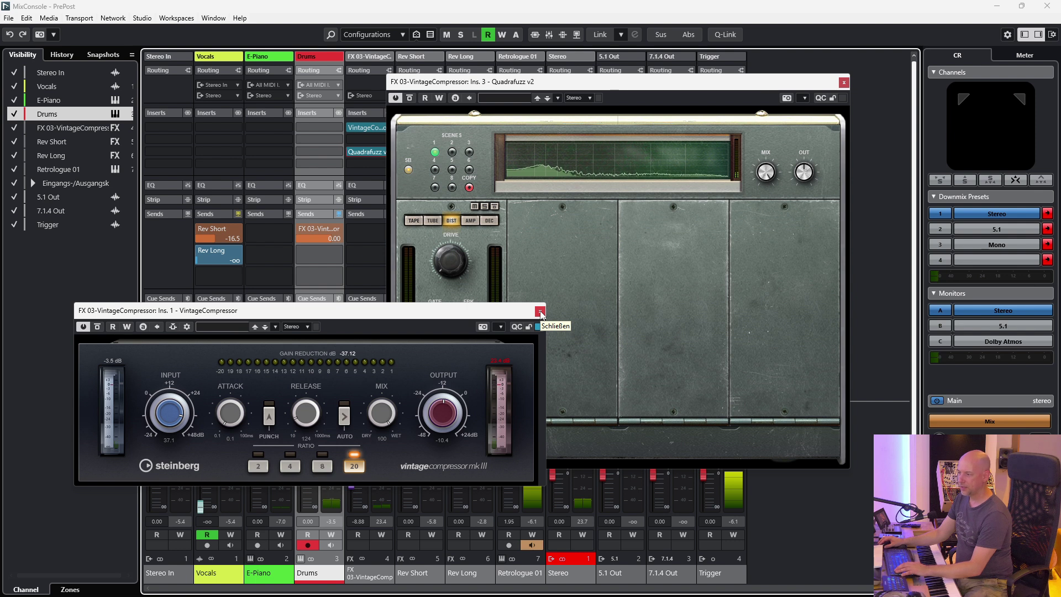
drag(361, 312, 365, 192)
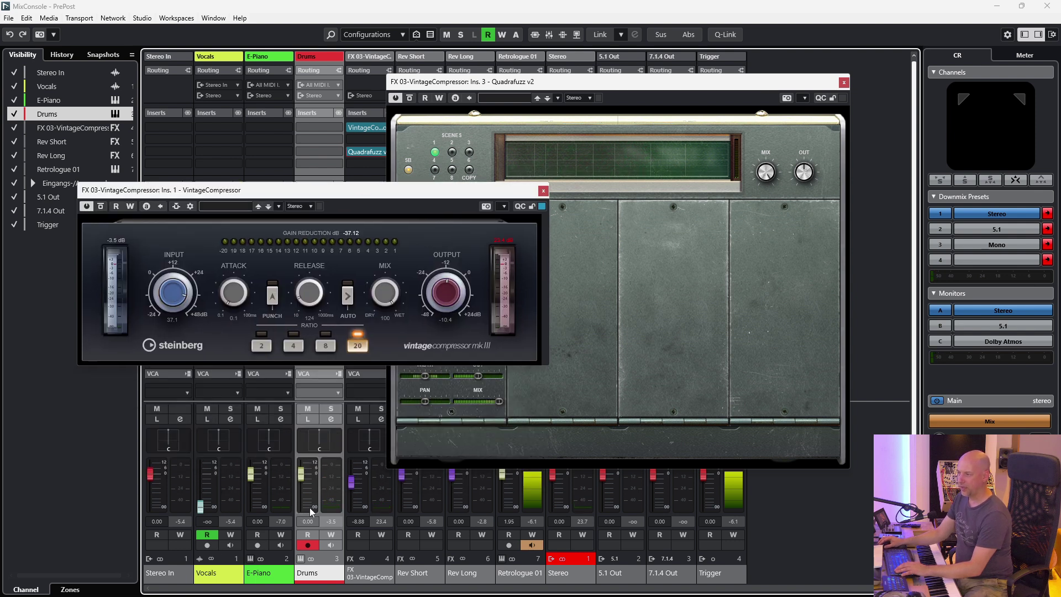
click(543, 191)
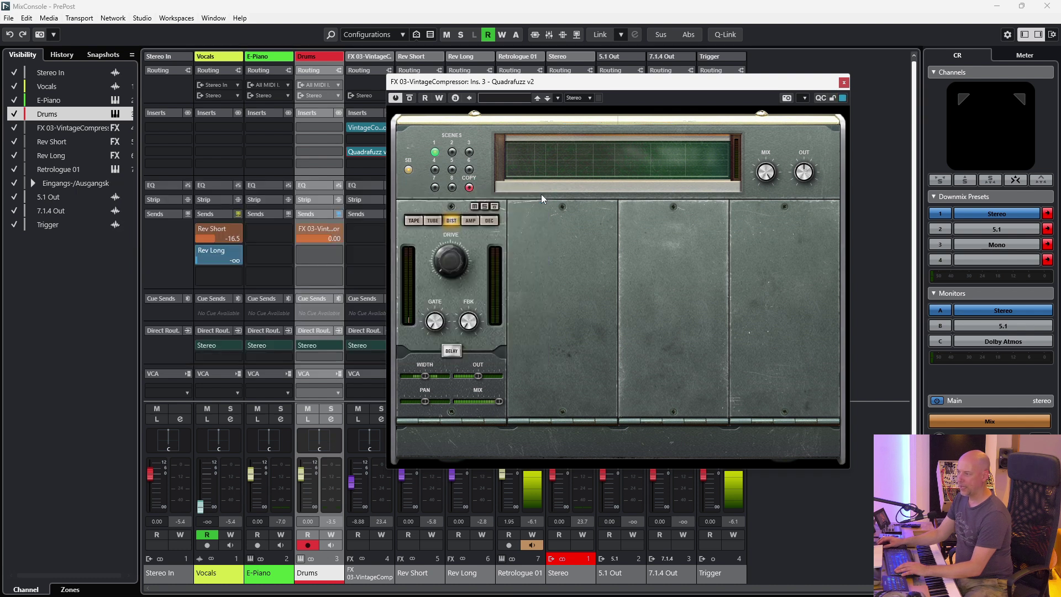
Close both FX 03 editors in the project window and show the Drums volume fader.
click(363, 128)
key(F3)
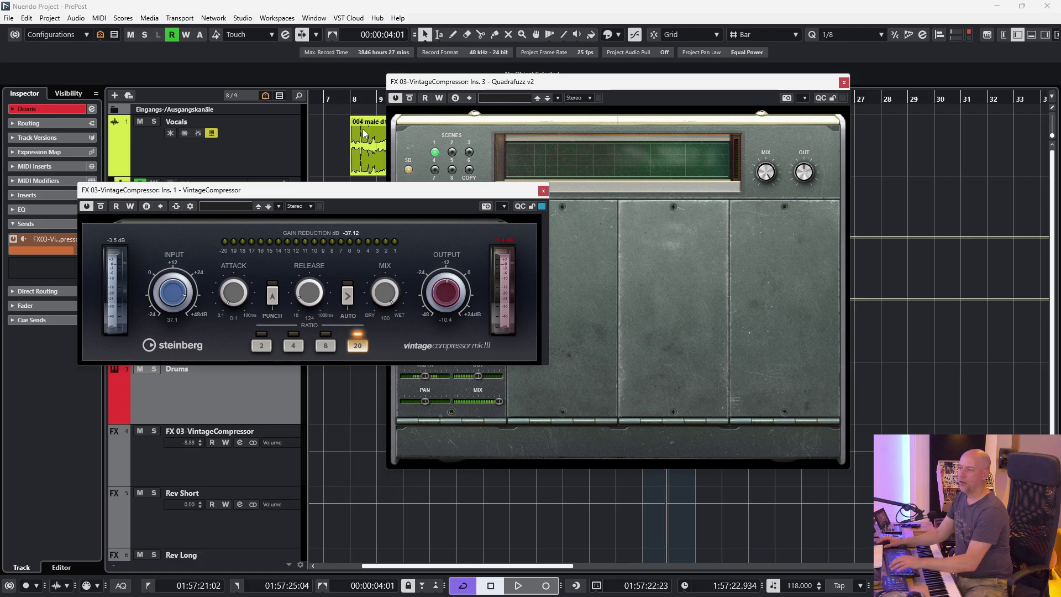
click(540, 193)
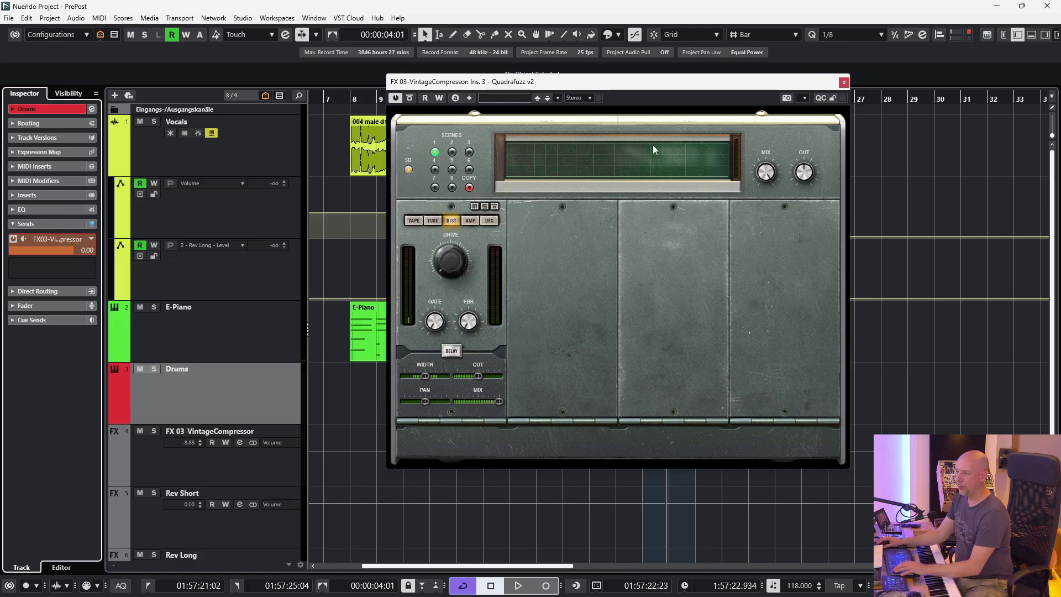
click(844, 82)
click(39, 305)
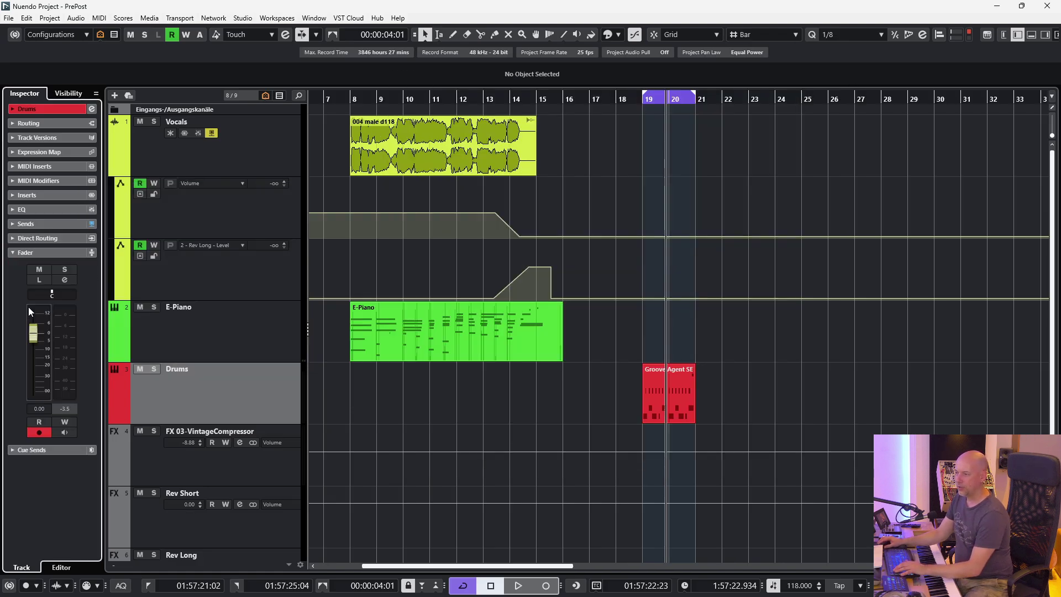
Play with Drums at about -28.5 dB, reopen both FX 03 editors, then reset Drums to 0.00 dB.
key(space)
drag(22, 306, 20, 369)
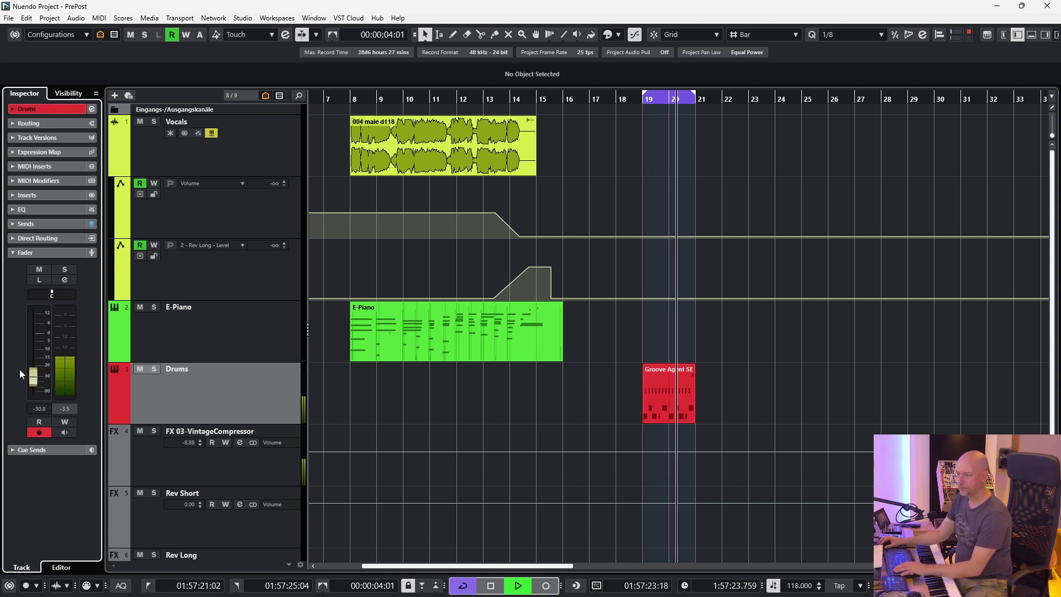
key(F3)
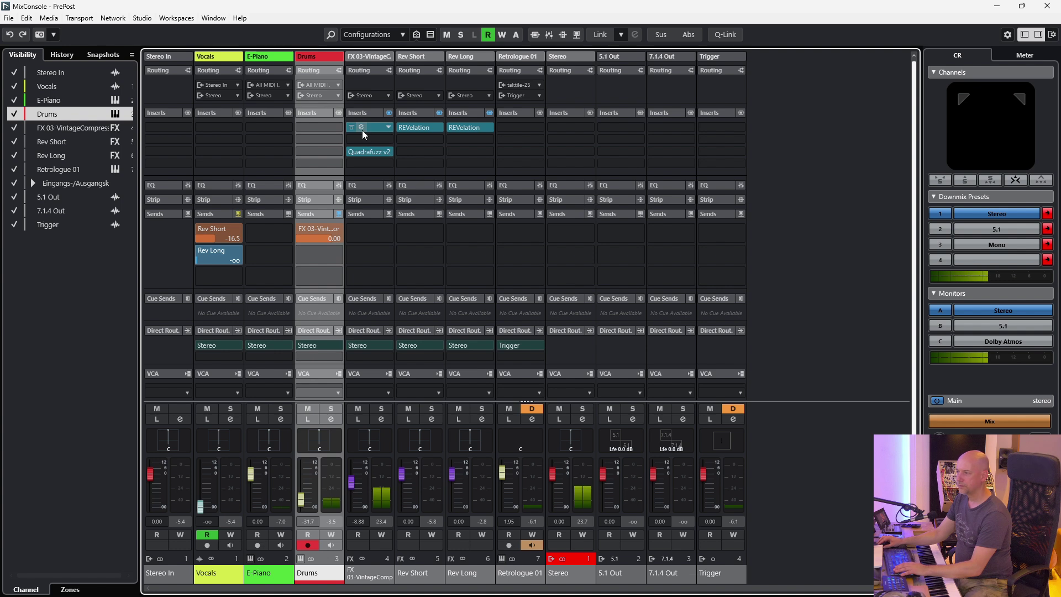
click(360, 129)
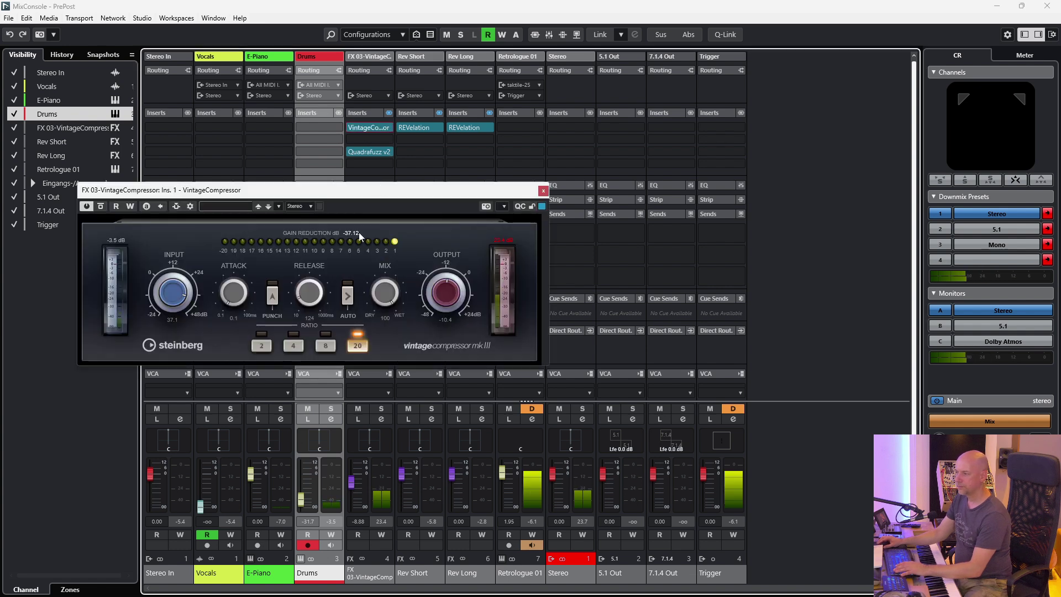
drag(379, 200, 397, 190)
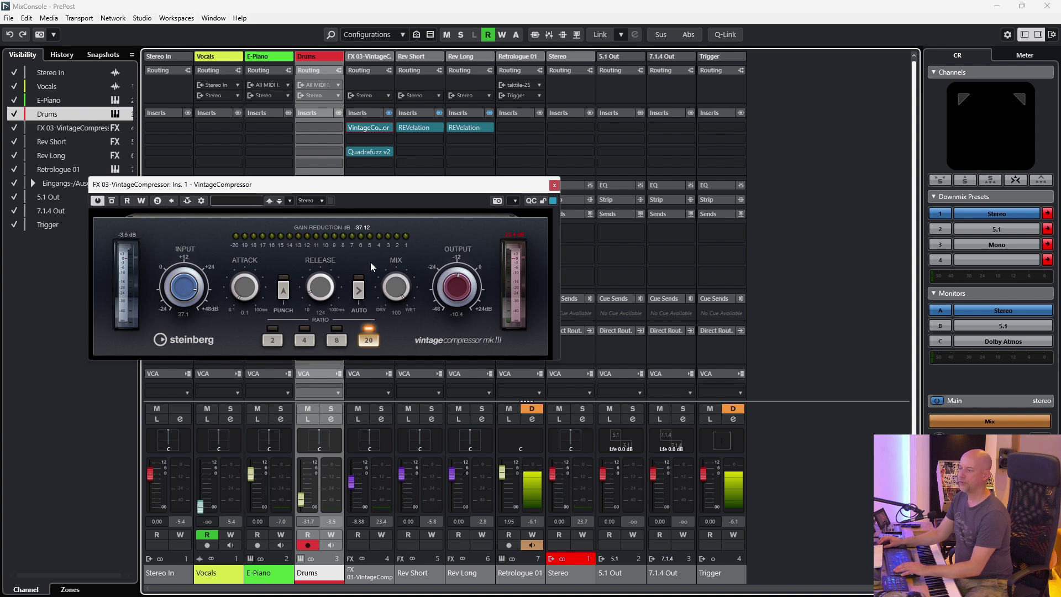
click(360, 151)
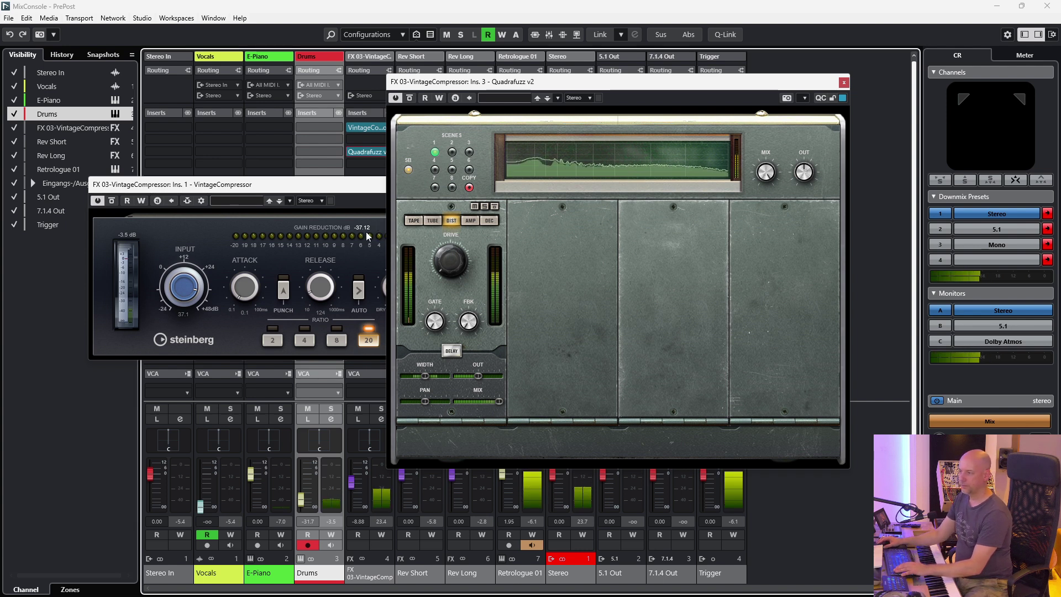
key(F3)
ctrl+click(38, 376)
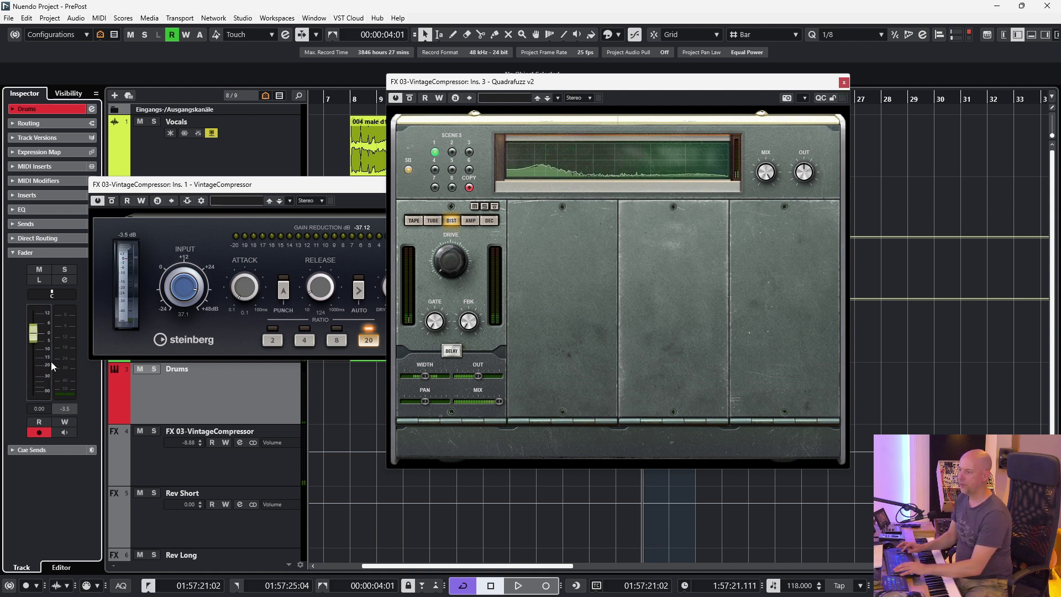
Reposition both FX 03 plugin windows during playback, then close VintageCompressor and Quadrafuzz v2.
key(space)
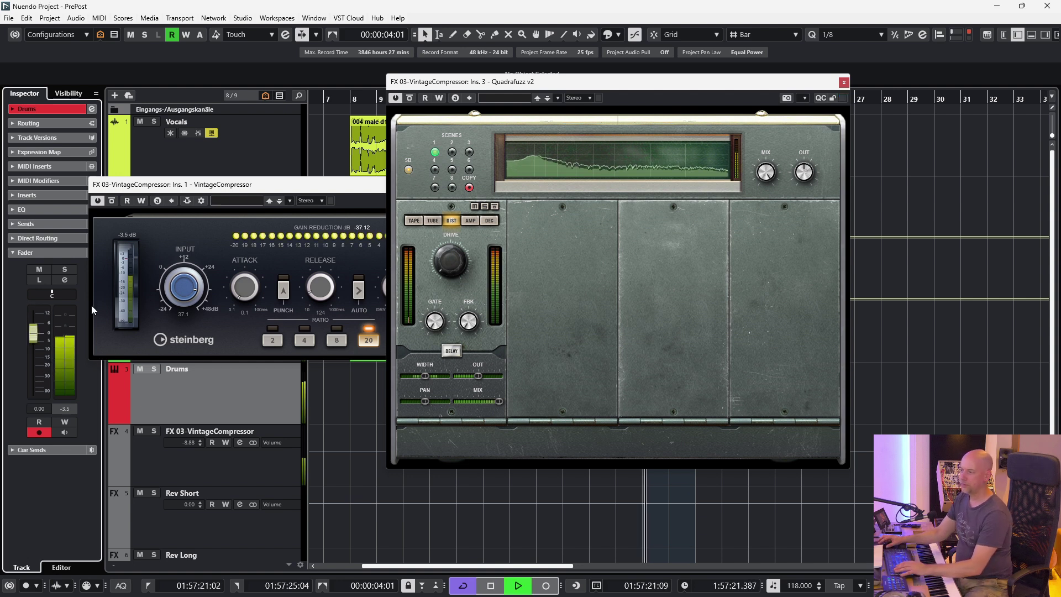
drag(442, 86, 525, 148)
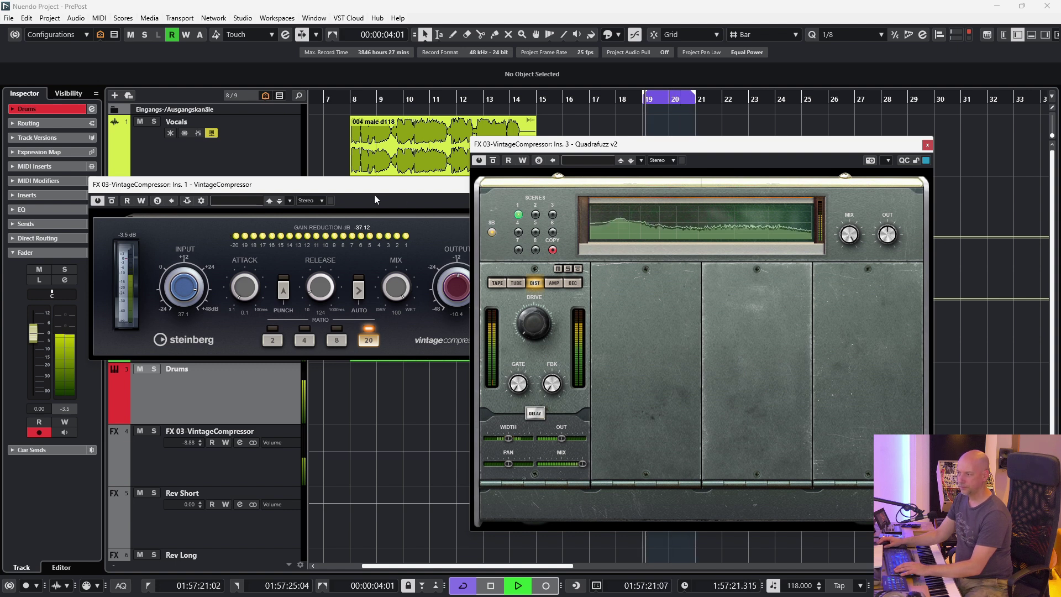
key(space)
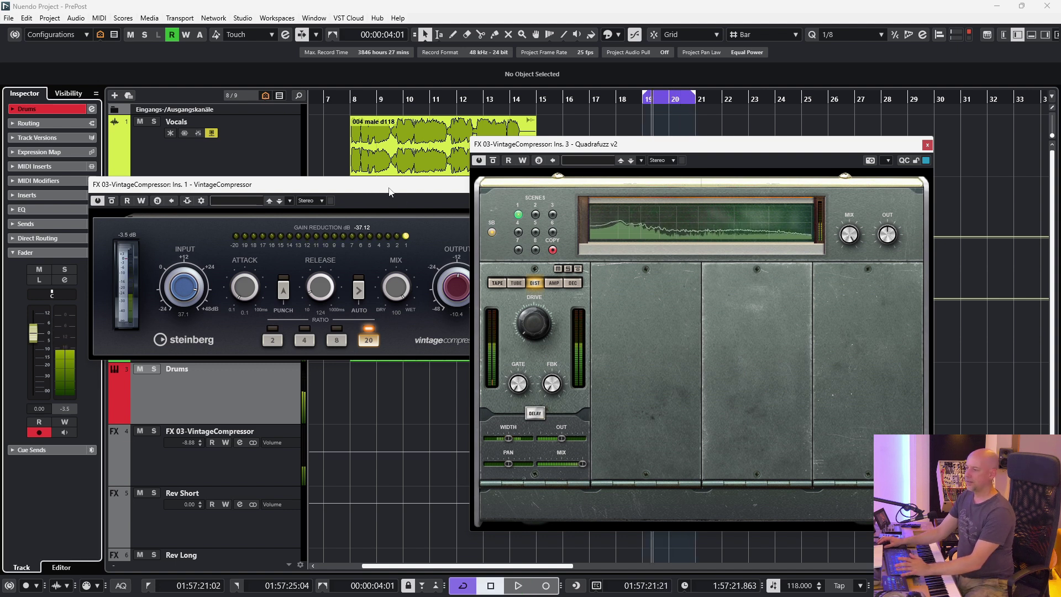
drag(370, 195, 372, 301)
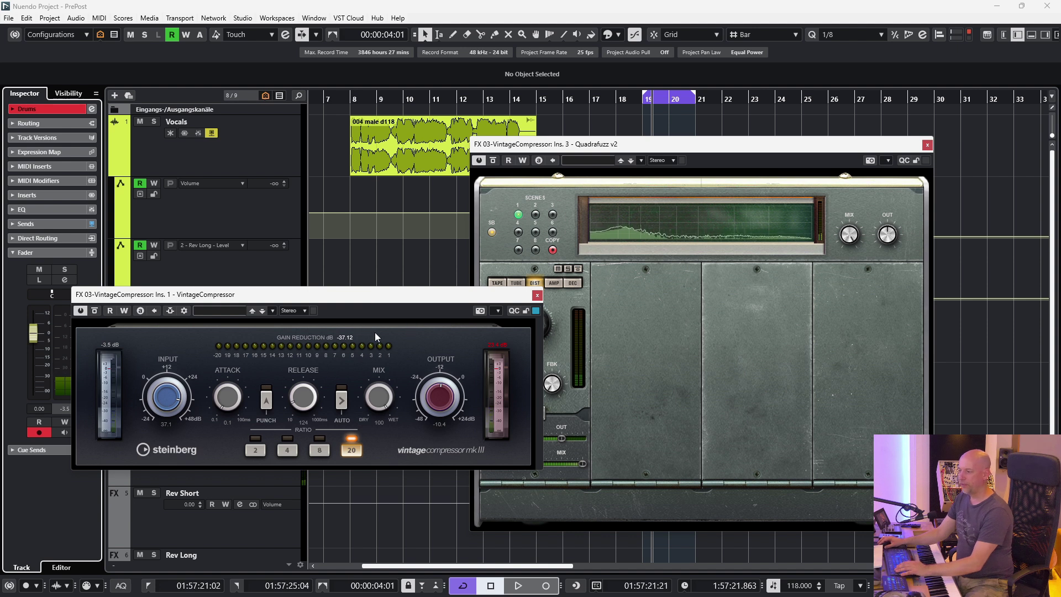
click(537, 296)
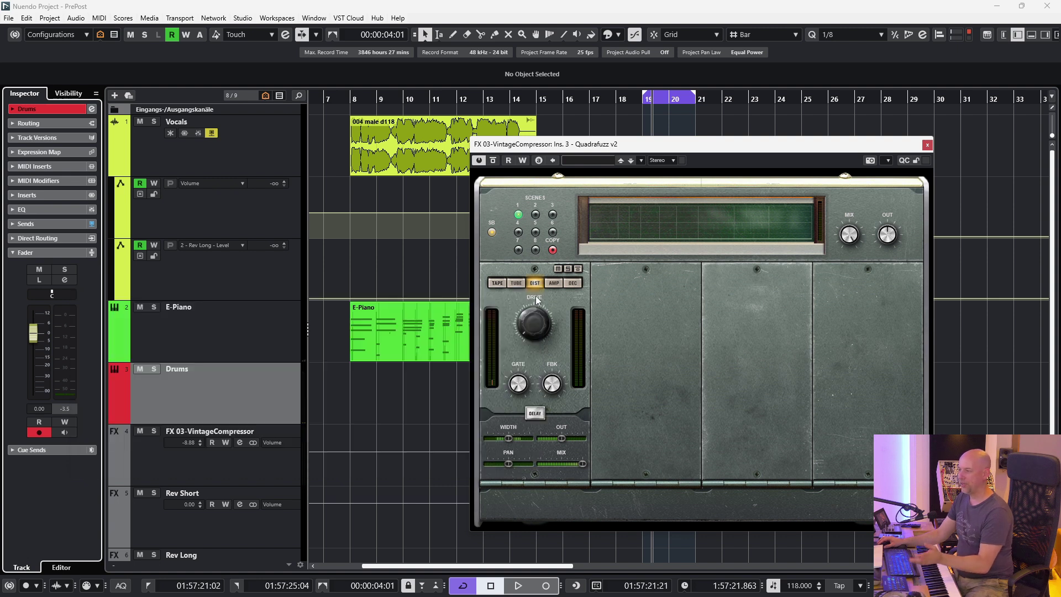
click(928, 146)
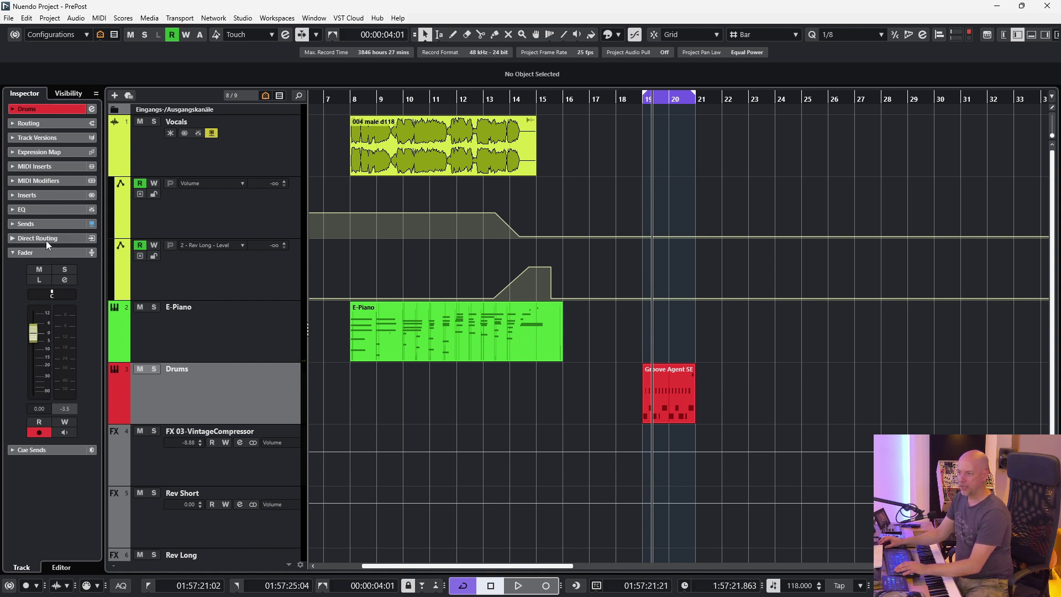
Switch on the Drums send to FX 03-VintageCompressor at 0.00 and start playback.
click(53, 227)
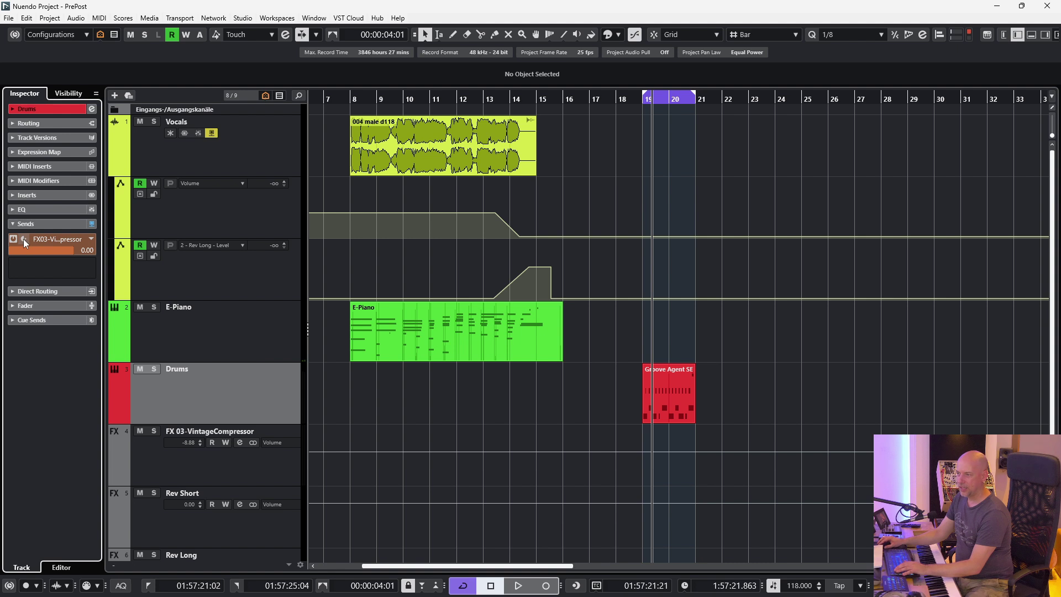
click(24, 239)
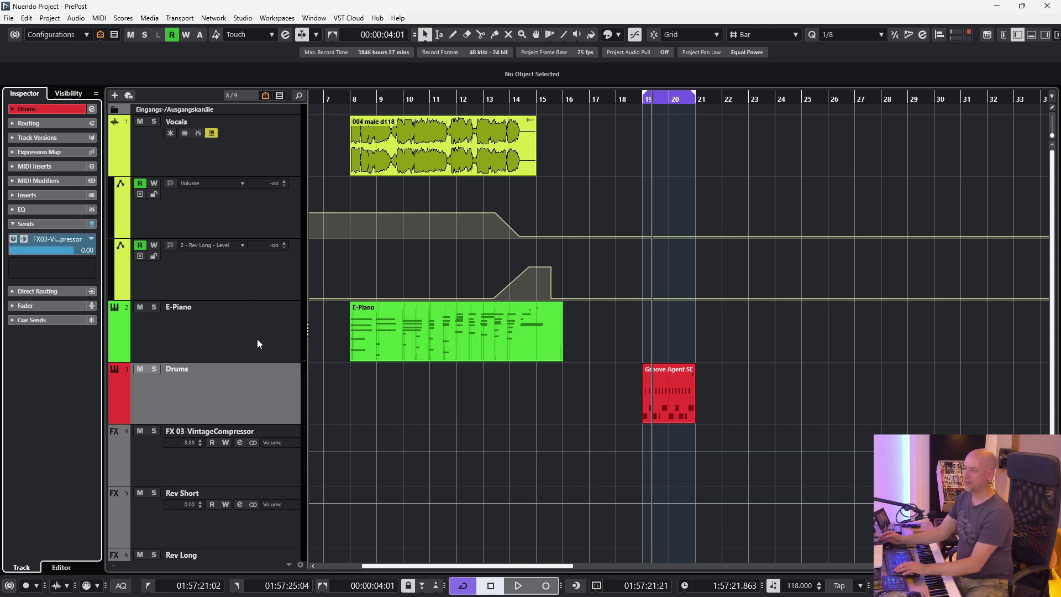
key(space)
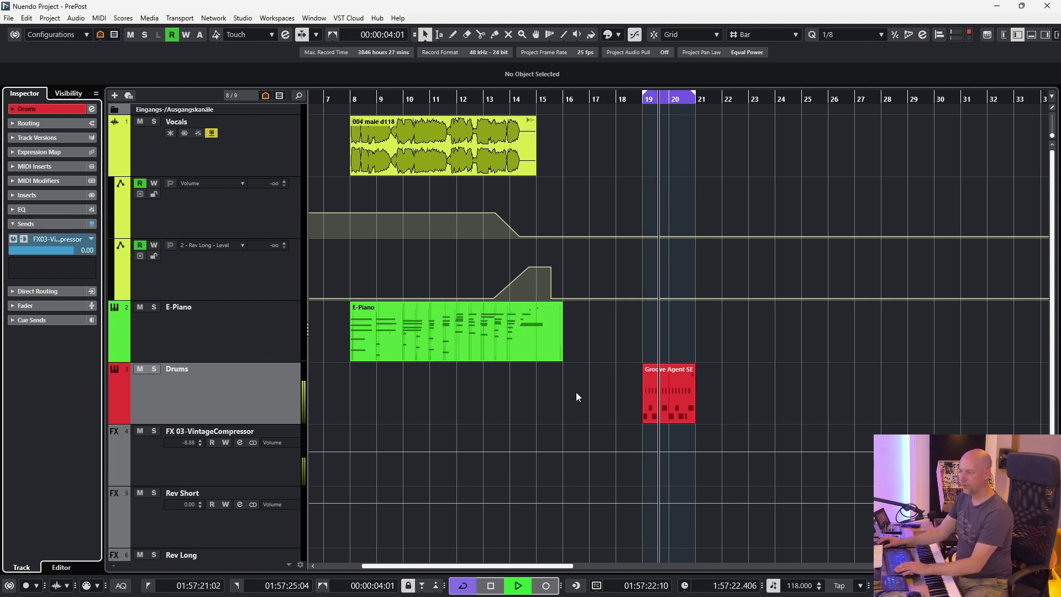
Pull the Drums fader down to hear only the compressor, then reset it to 0.00 and show the MixConsole.
click(55, 307)
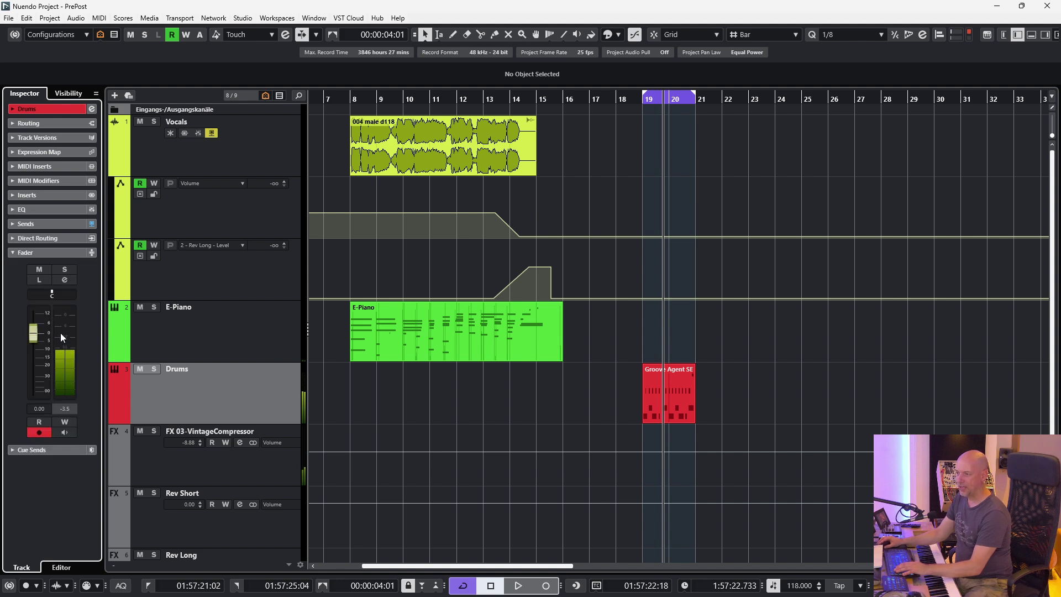
key(space)
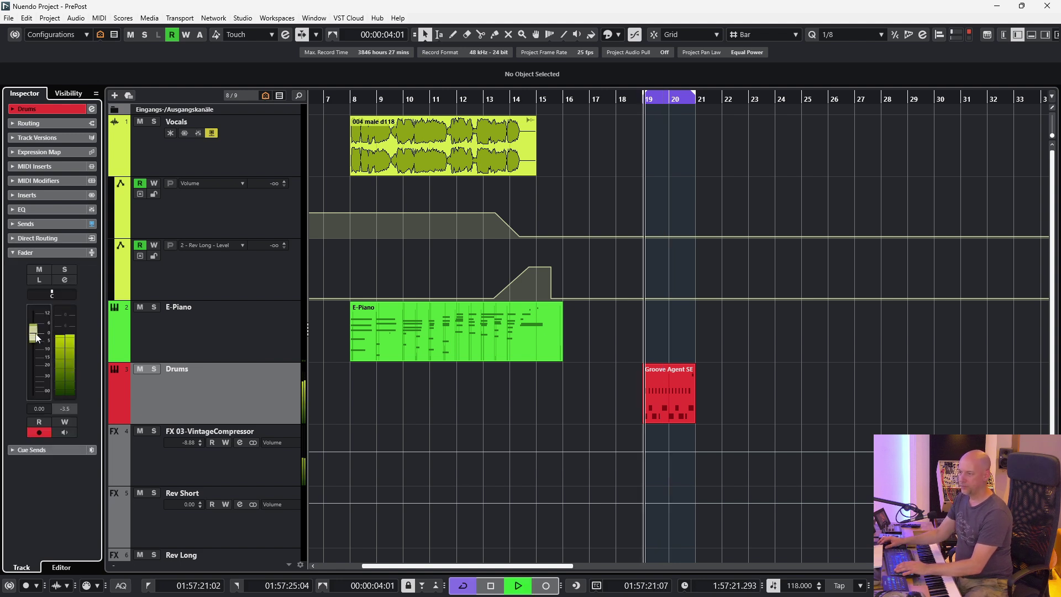
drag(37, 338, 32, 389)
key(space)
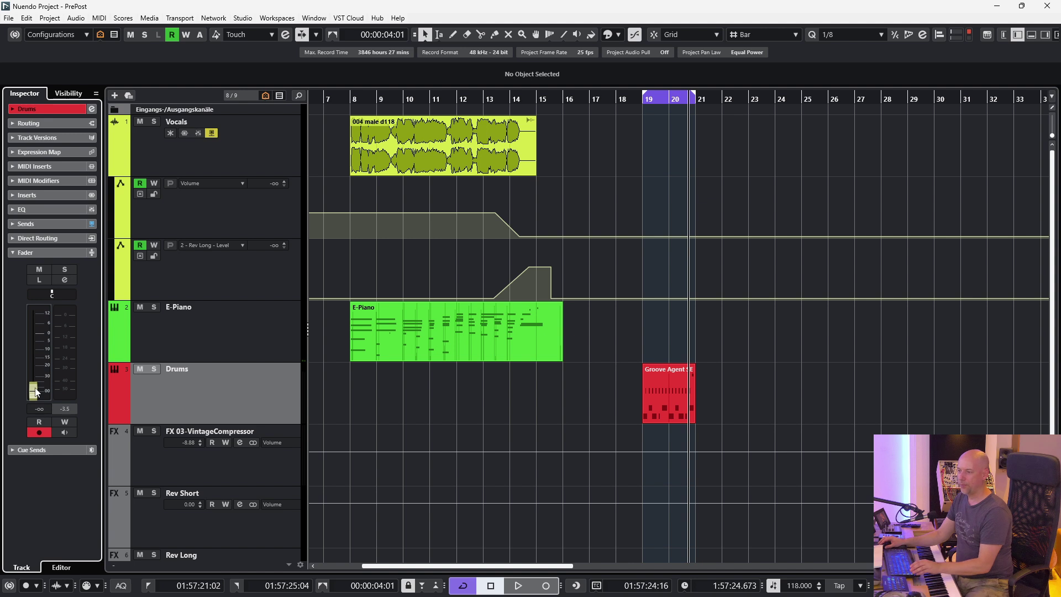
ctrl+click(34, 388)
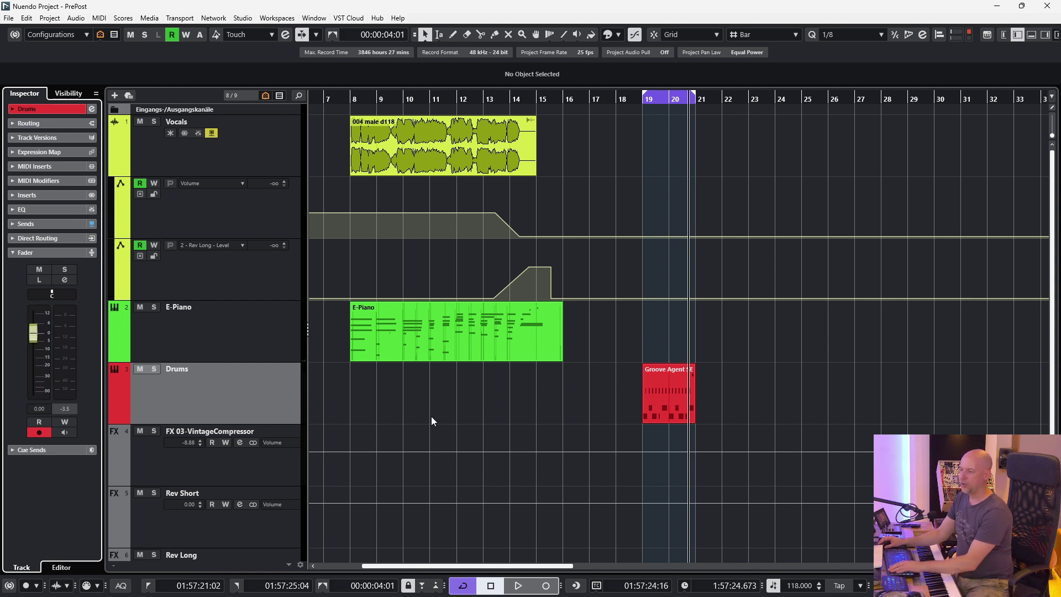
key(F3)
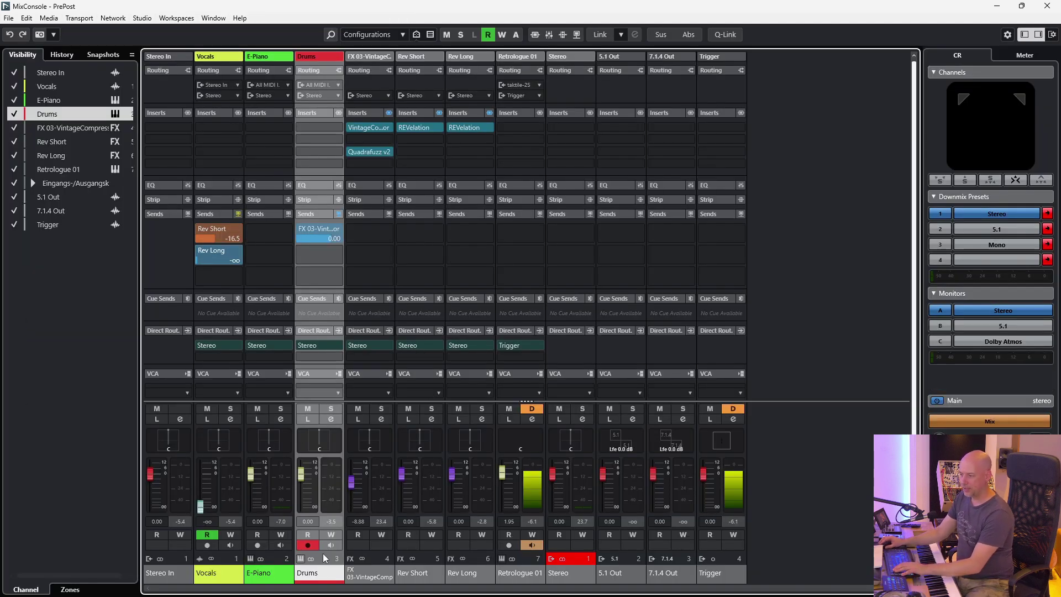
Add a group channel named Drums Processed for the selected Drums and FX 03 channels.
ctrl+click(364, 575)
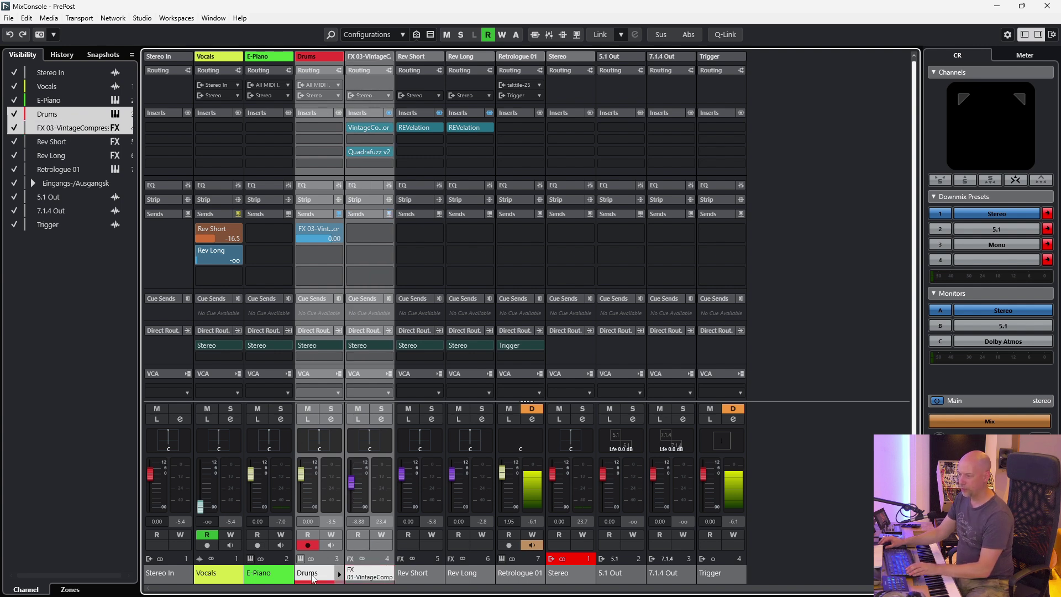
right_click(360, 577)
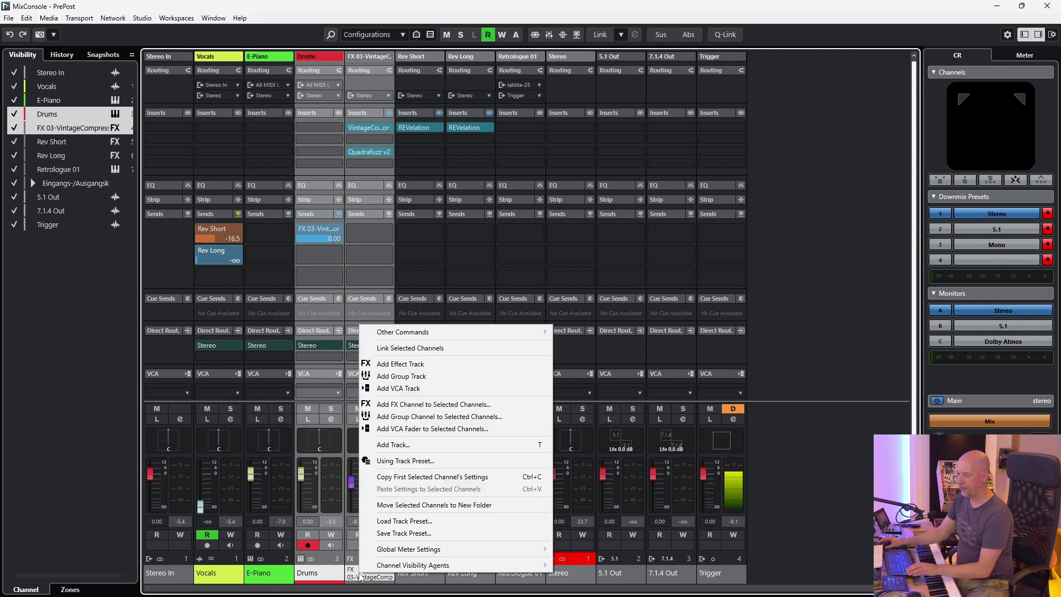
click(412, 418)
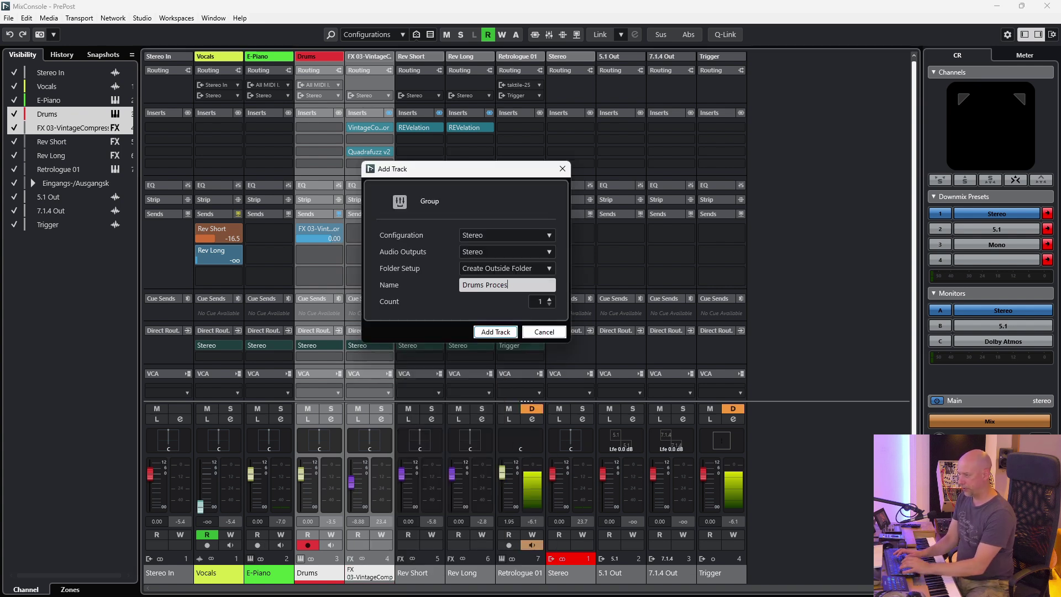
key(Return)
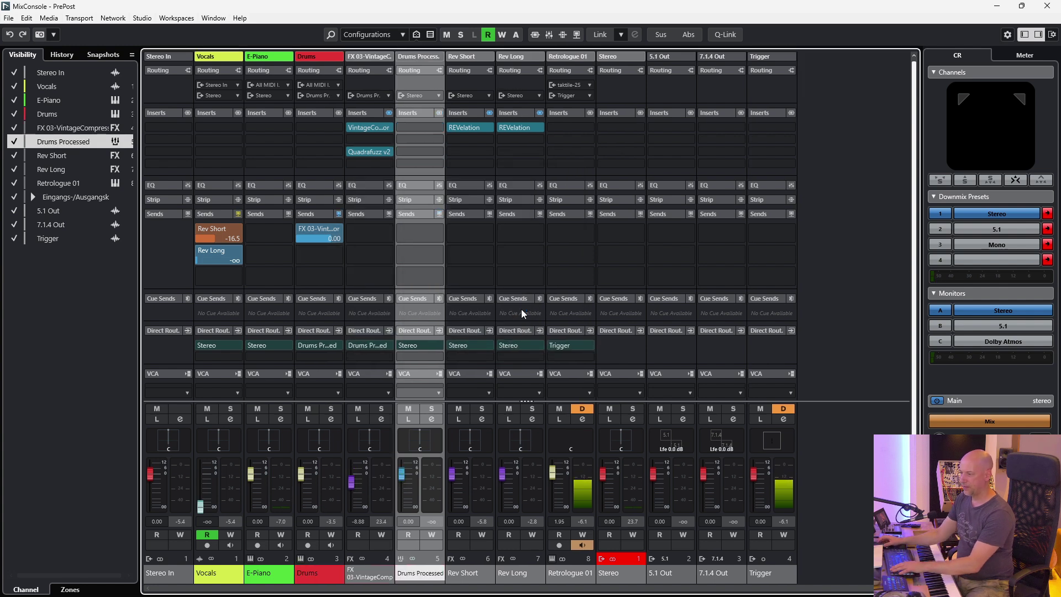
key(F3)
Play the drum part while lowering the Drums Processed group level, then remove the group again.
scroll(258, 376, down, 3)
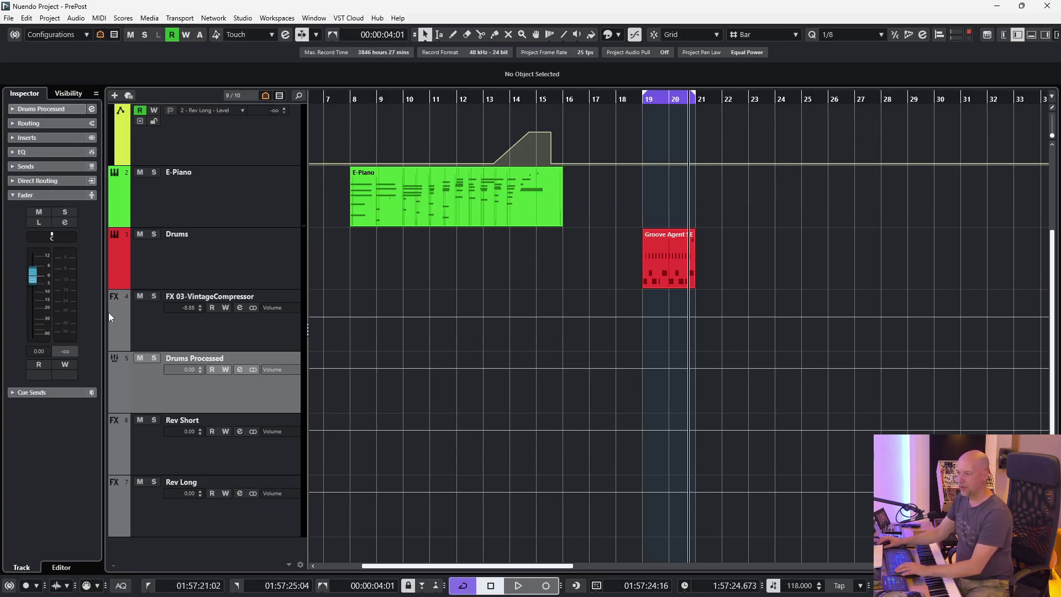
key(space)
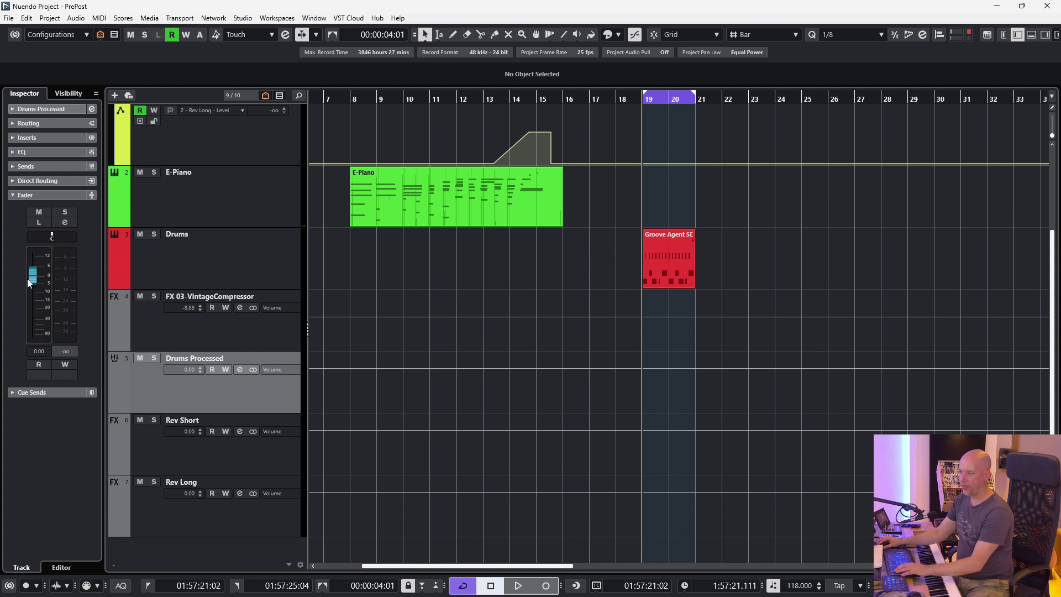
key(space)
mouse_move(31, 275)
mouse_down()
mouse_move(21, 324)
mouse_move(41, 279)
mouse_up()
key(space)
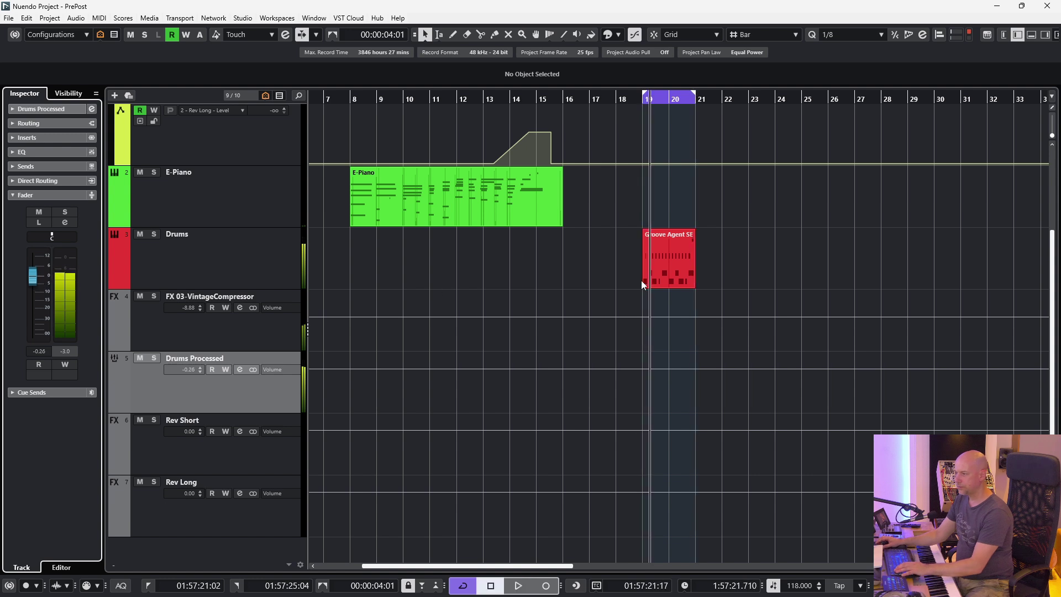
key(Delete)
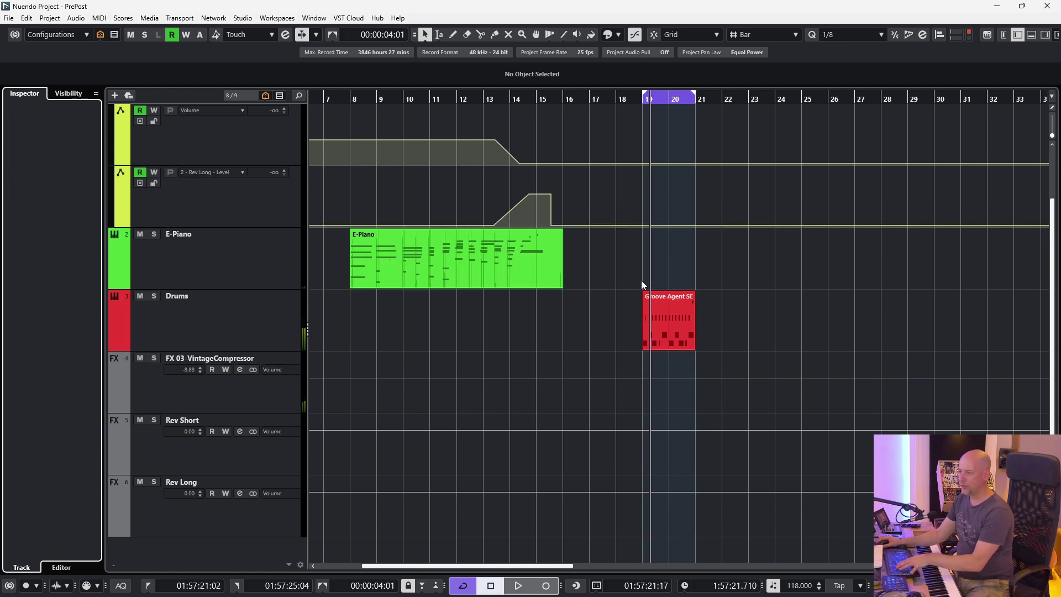
Link FX 03-VintageCompressor and Drums in a link group named Drums with Sends excluded.
key(F3)
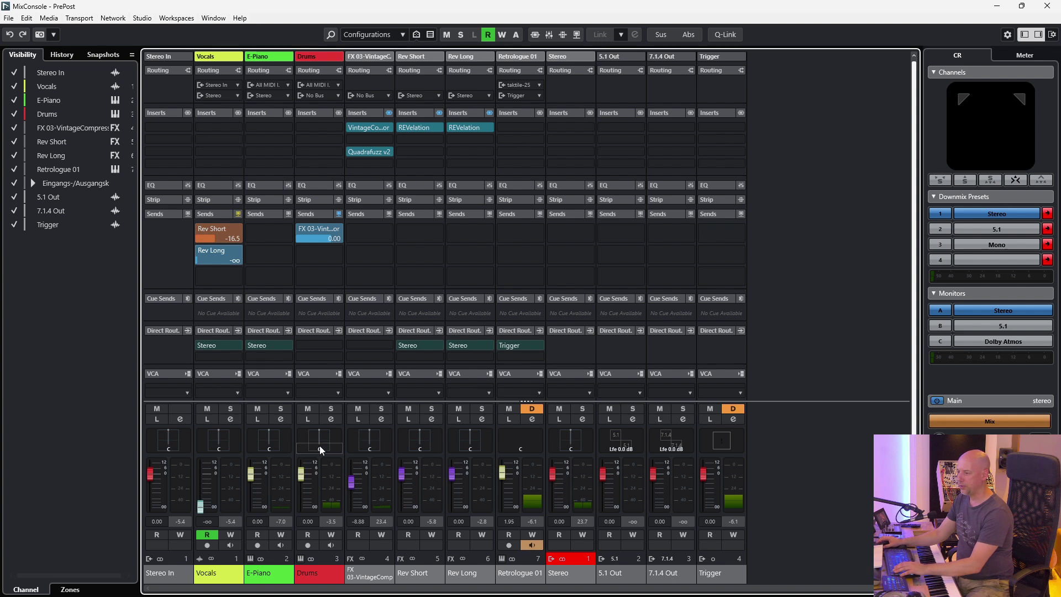
click(364, 575)
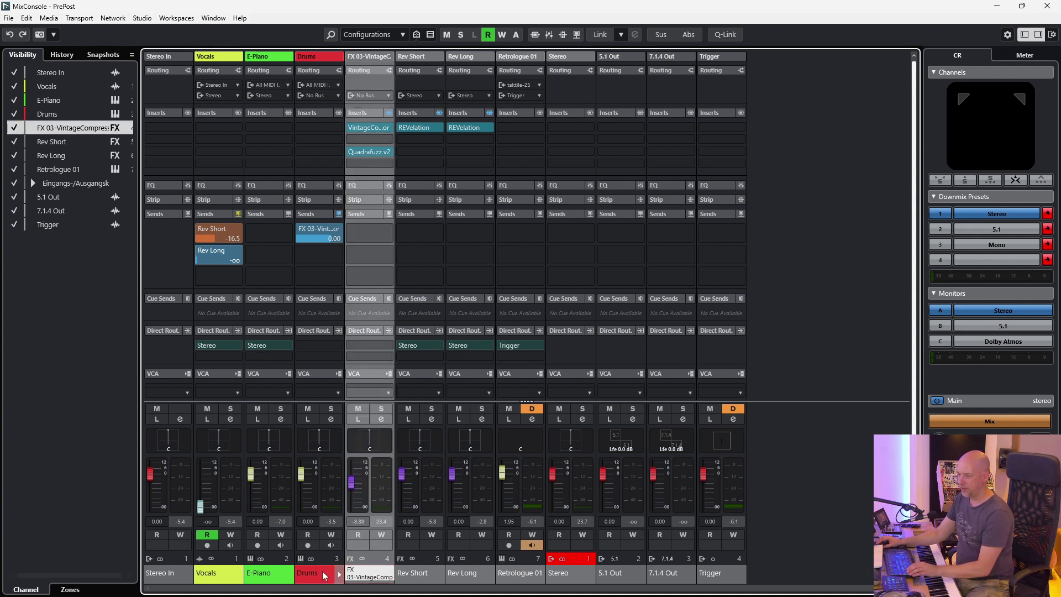
ctrl+click(310, 578)
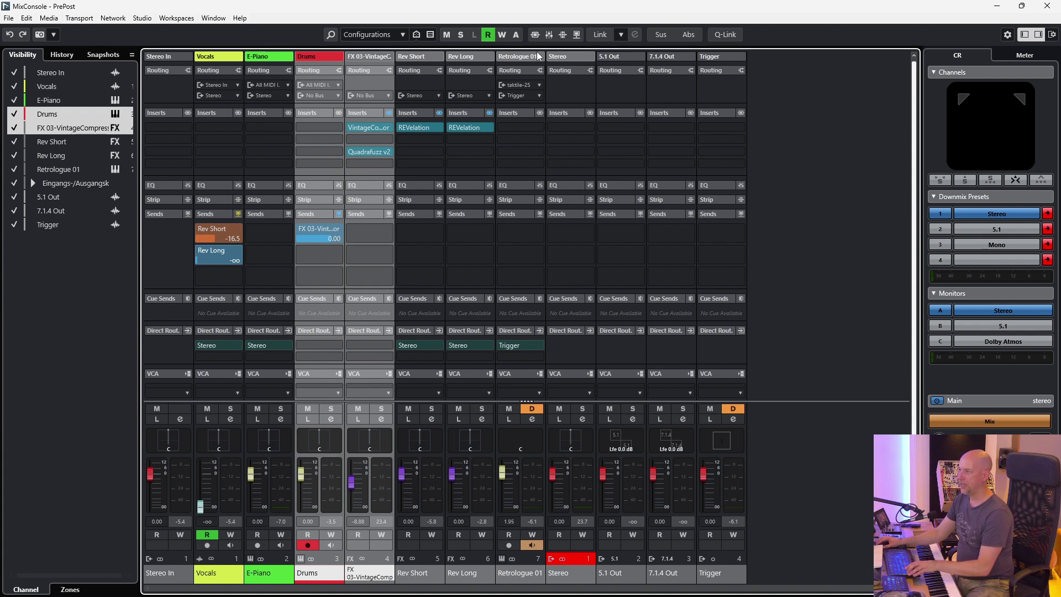
click(602, 35)
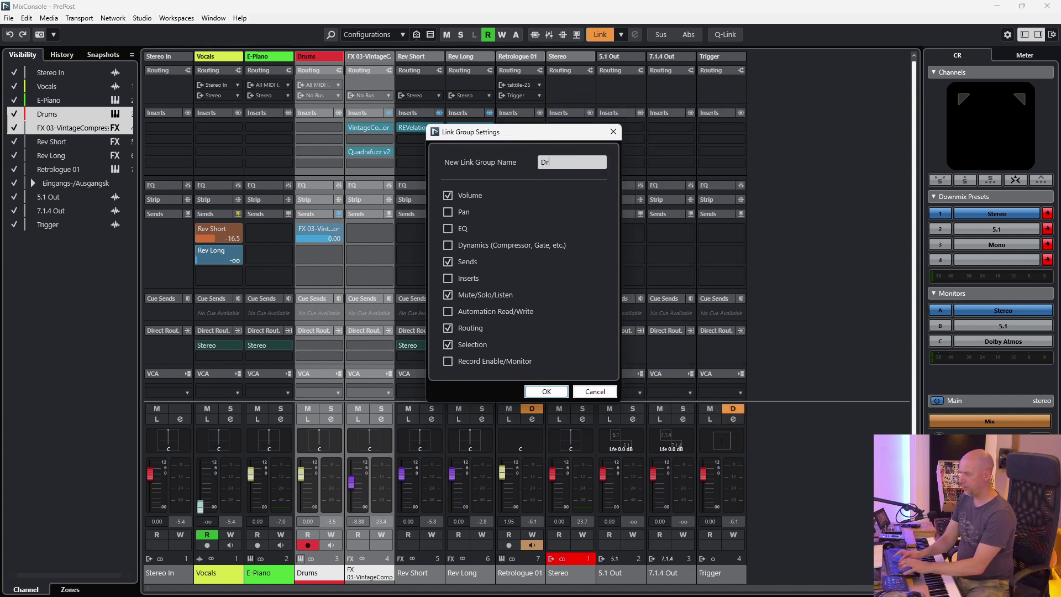
text(Drums)
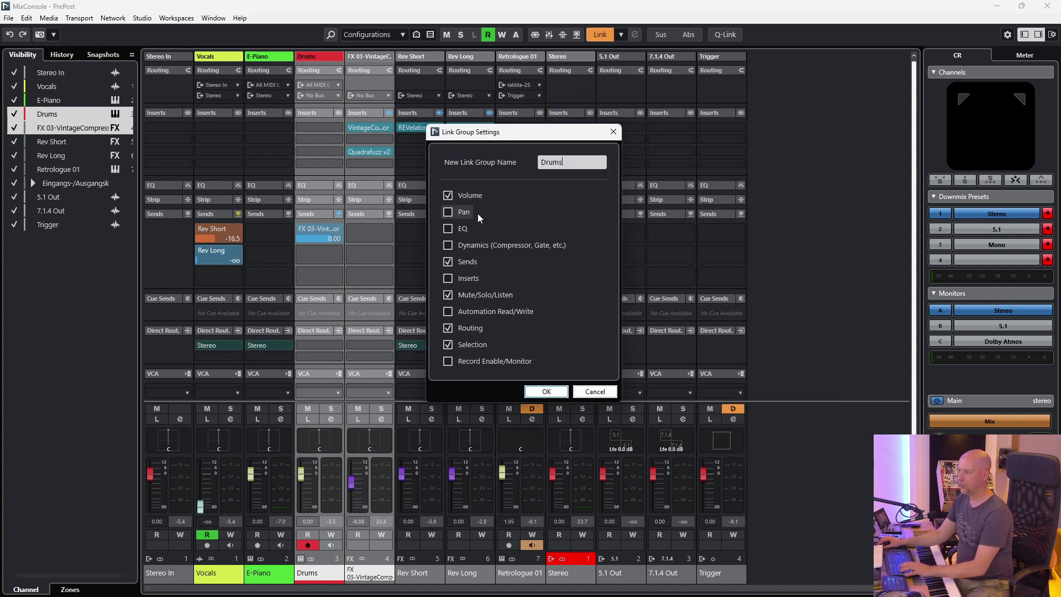
click(448, 261)
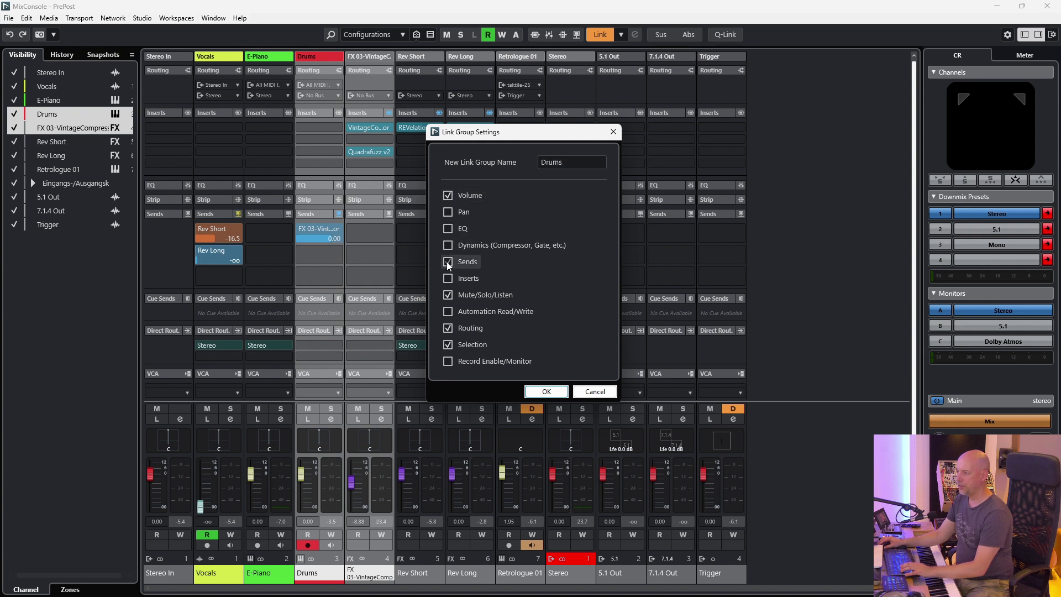
key(Return)
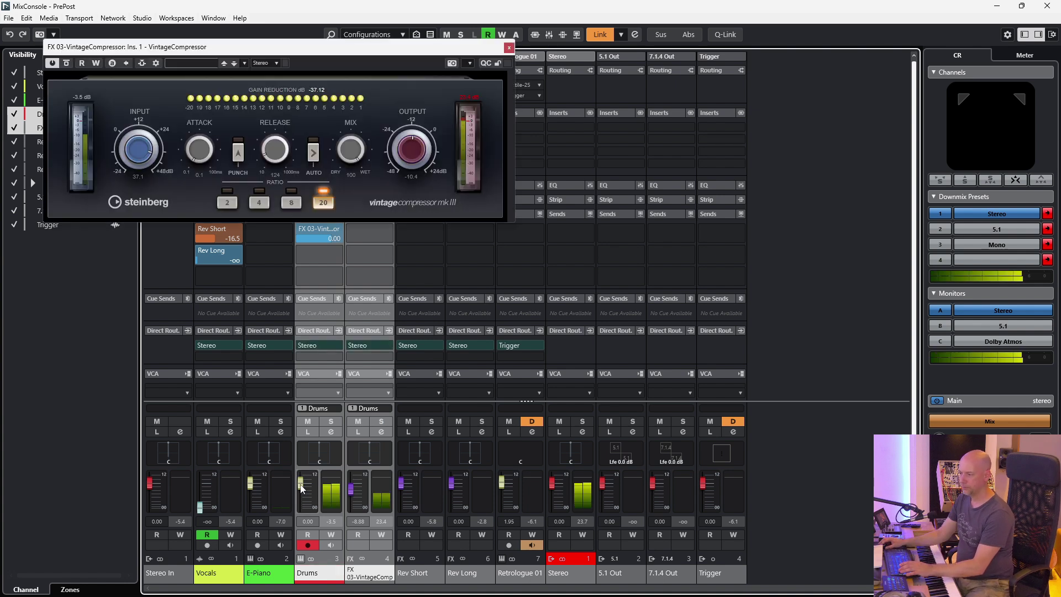
Drag the linked Drums fader down so FX 03 follows, then reset Drums to 0.00.
drag(300, 484, 294, 498)
ctrl+click(294, 499)
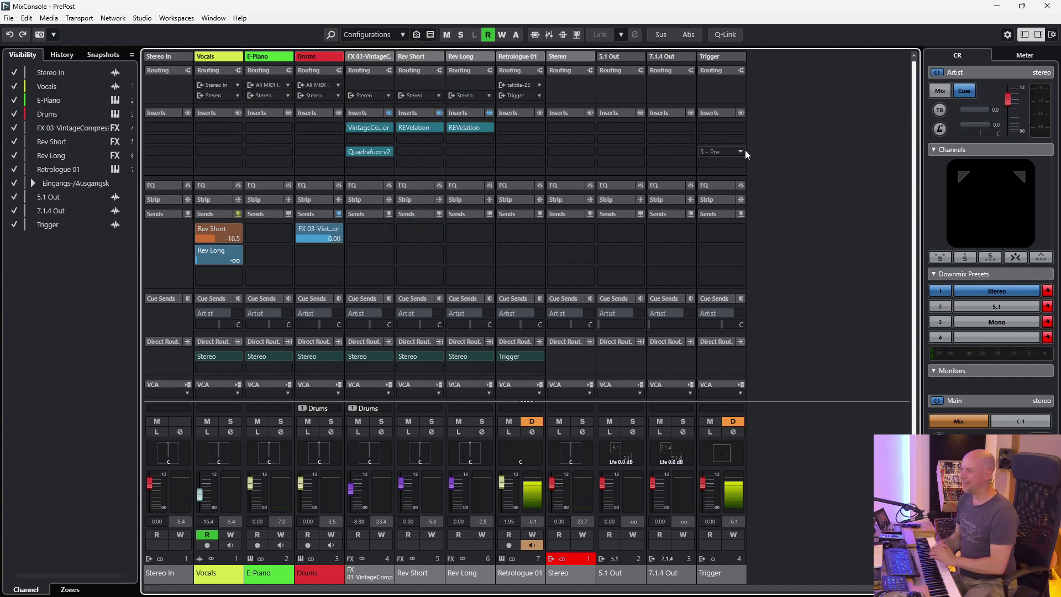
key(F4)
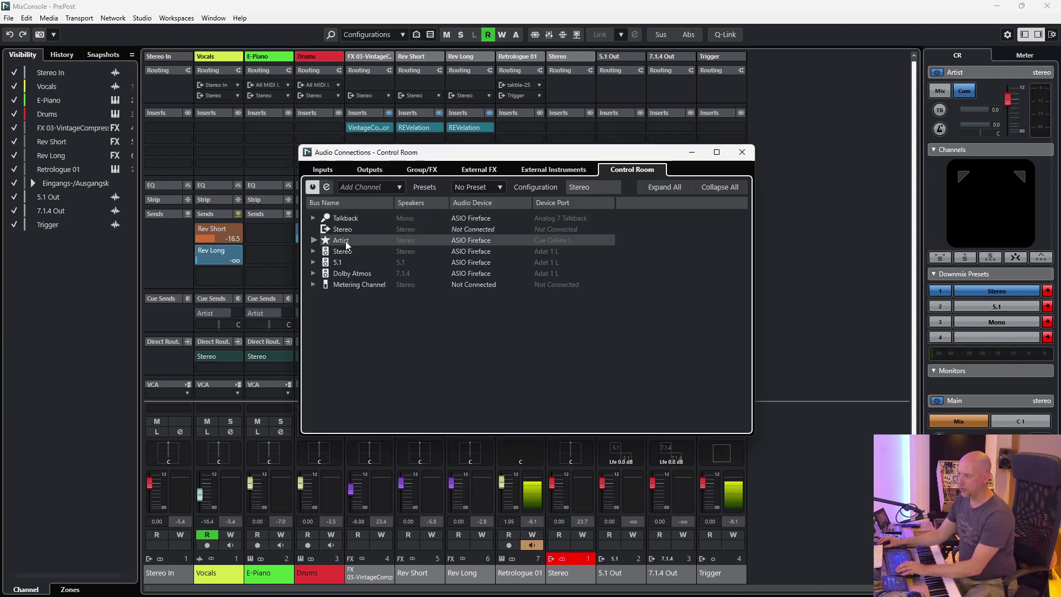
click(742, 152)
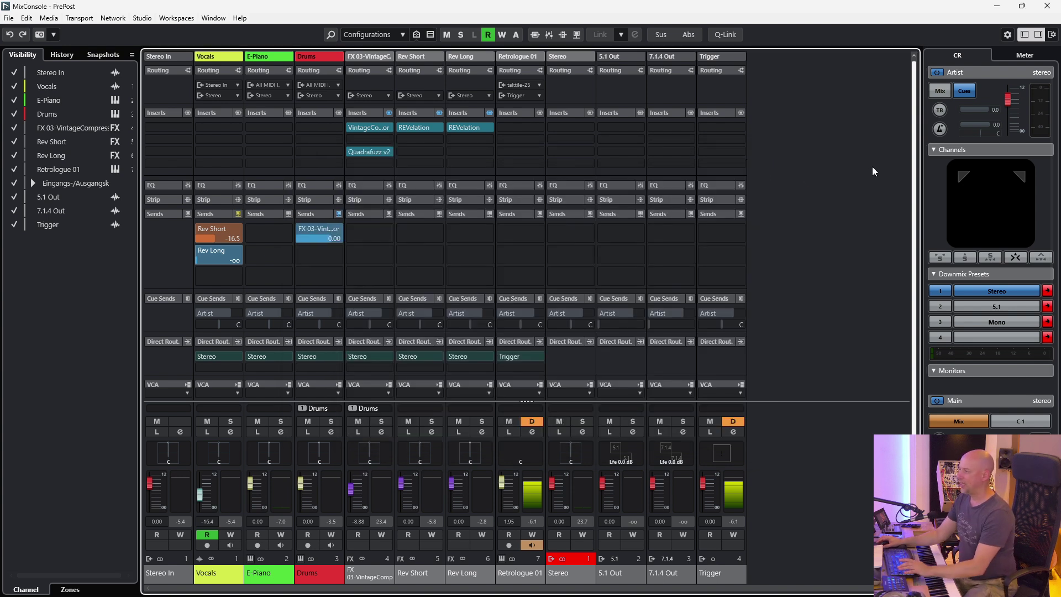
Flip the Artist cue between main mix and cue sends, then enable the Vocals and E-Piano Artist sends.
click(942, 94)
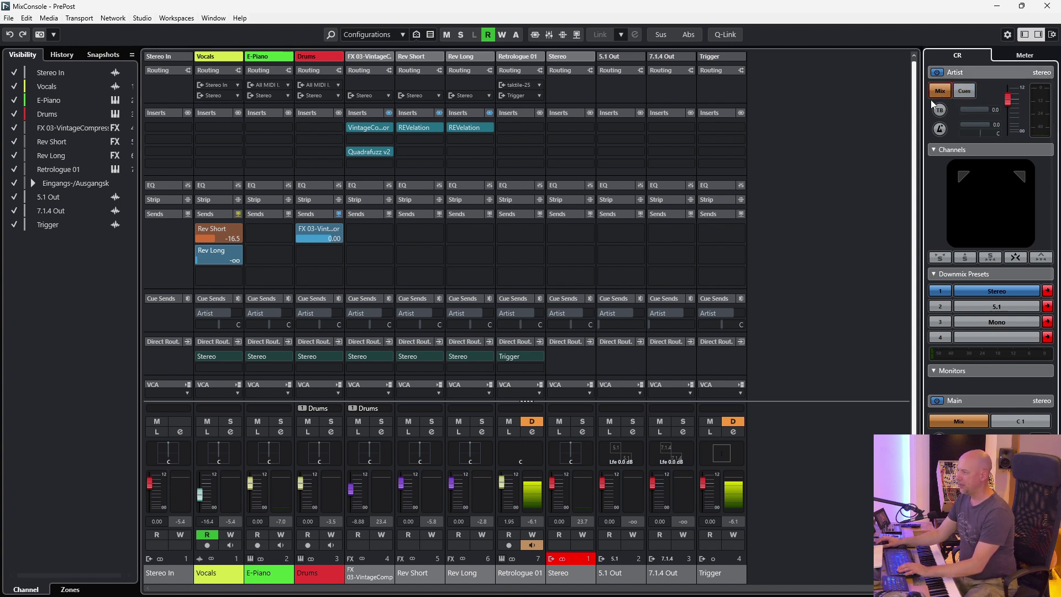
click(965, 95)
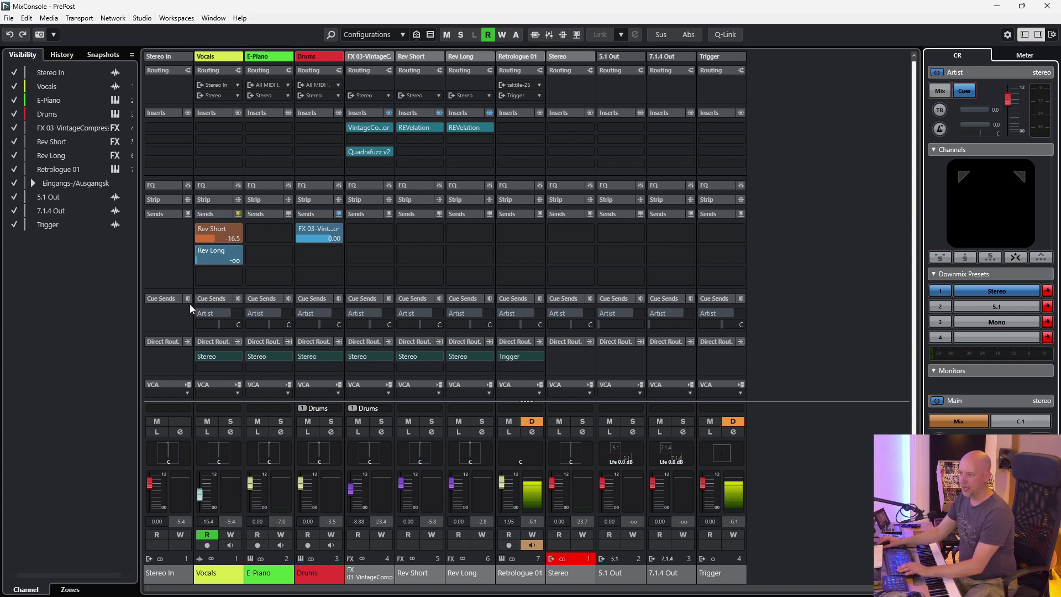
click(200, 313)
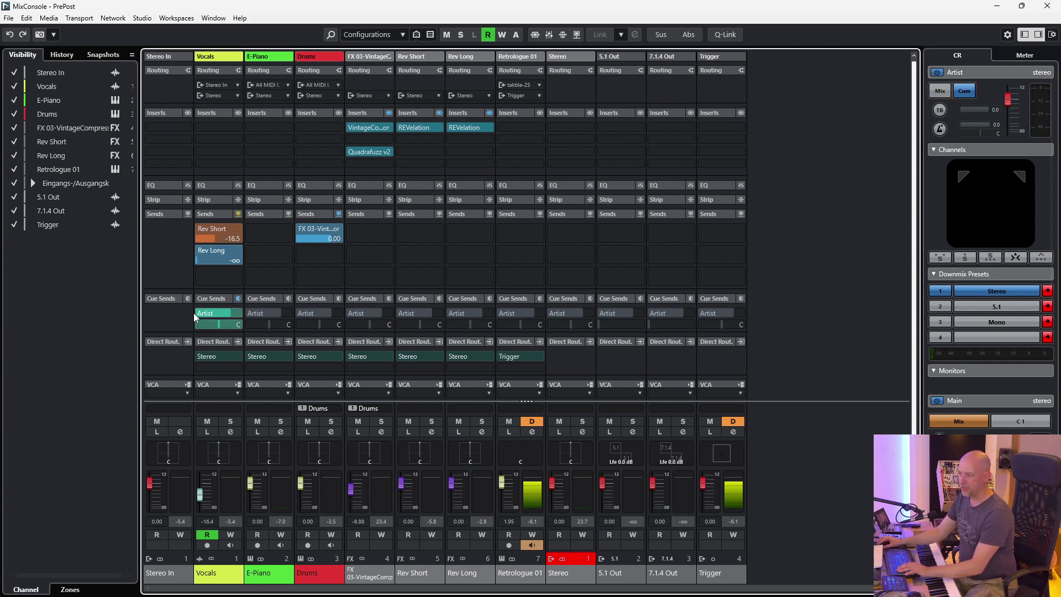
click(251, 312)
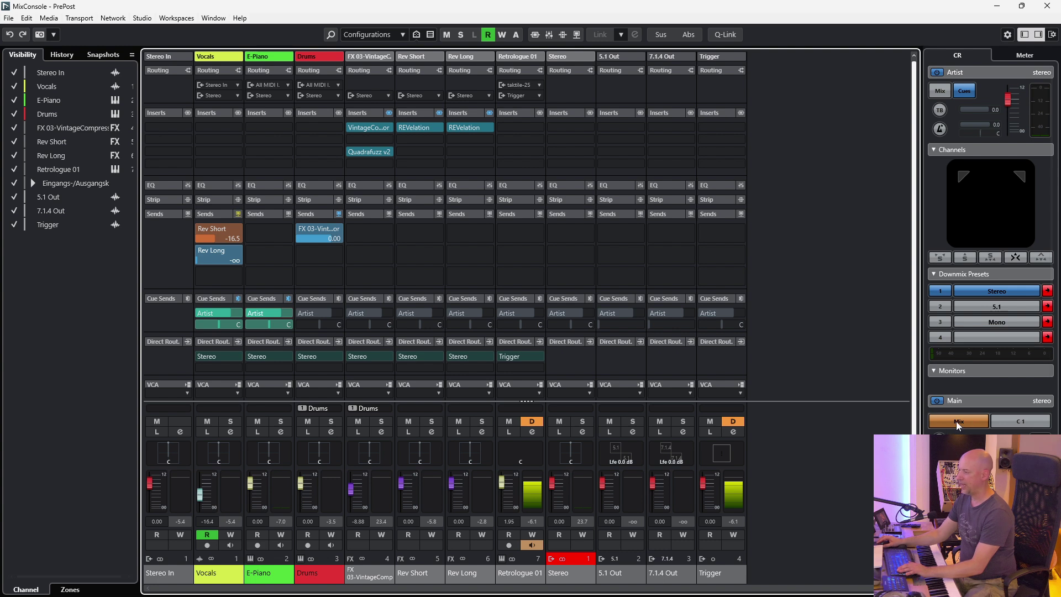
Enable Rev Short's Artist cue send, comparing C 1 against Mix and ending on Mix.
click(1019, 420)
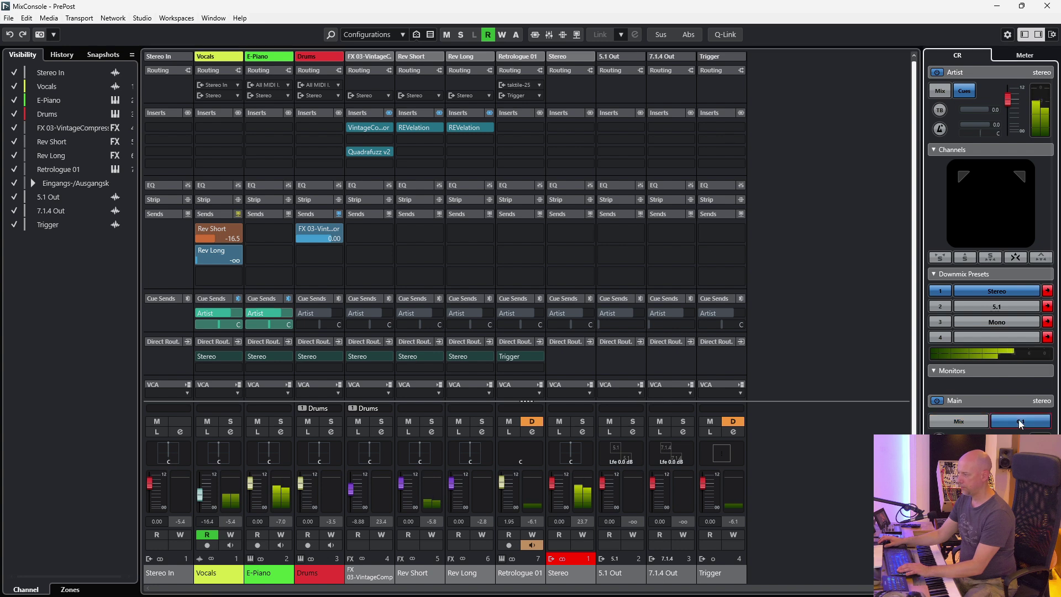
click(972, 420)
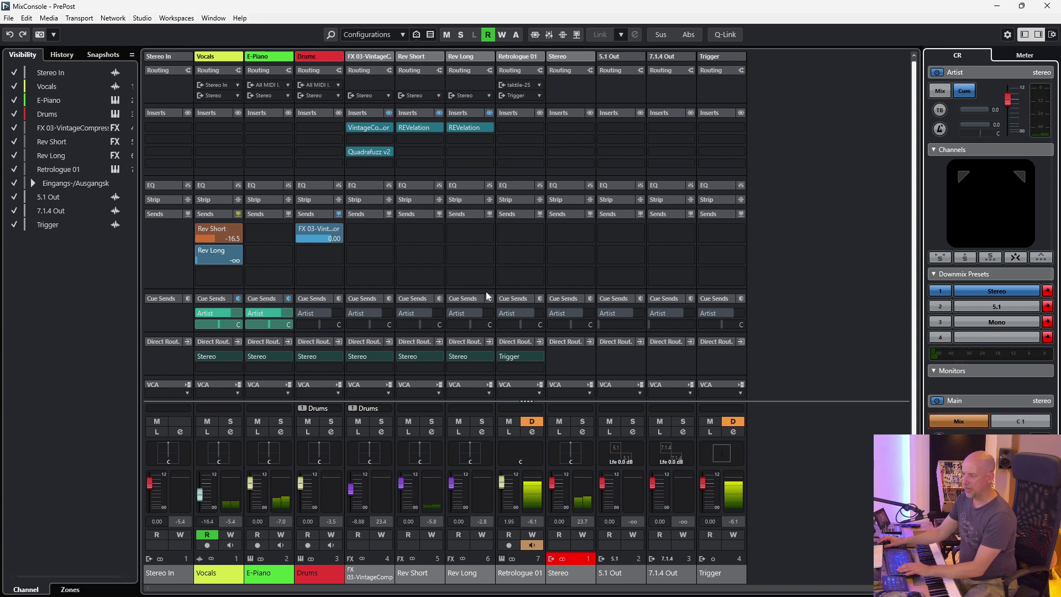
click(399, 313)
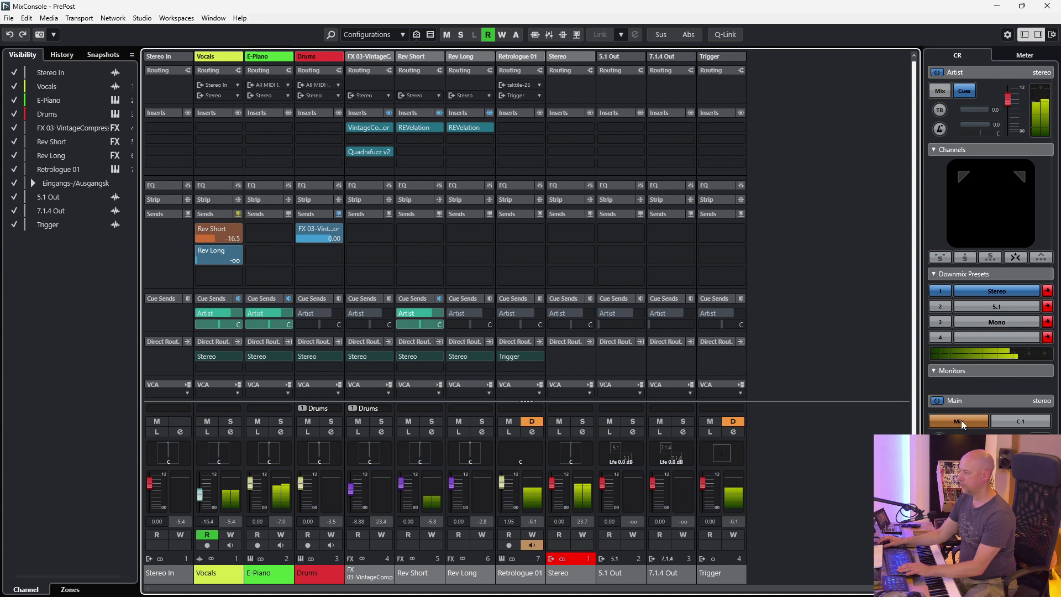
click(1022, 422)
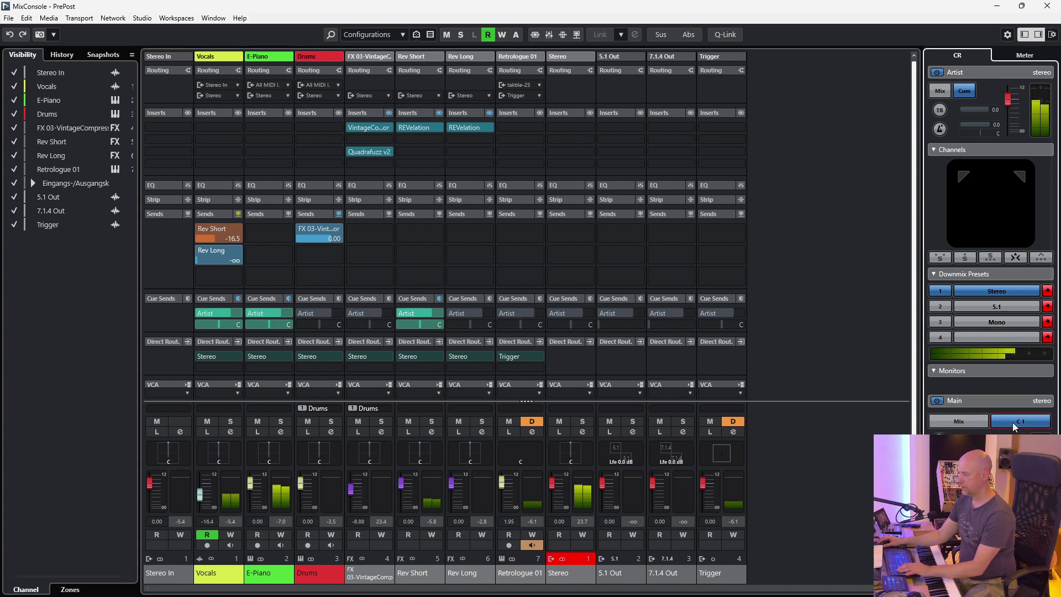
click(968, 420)
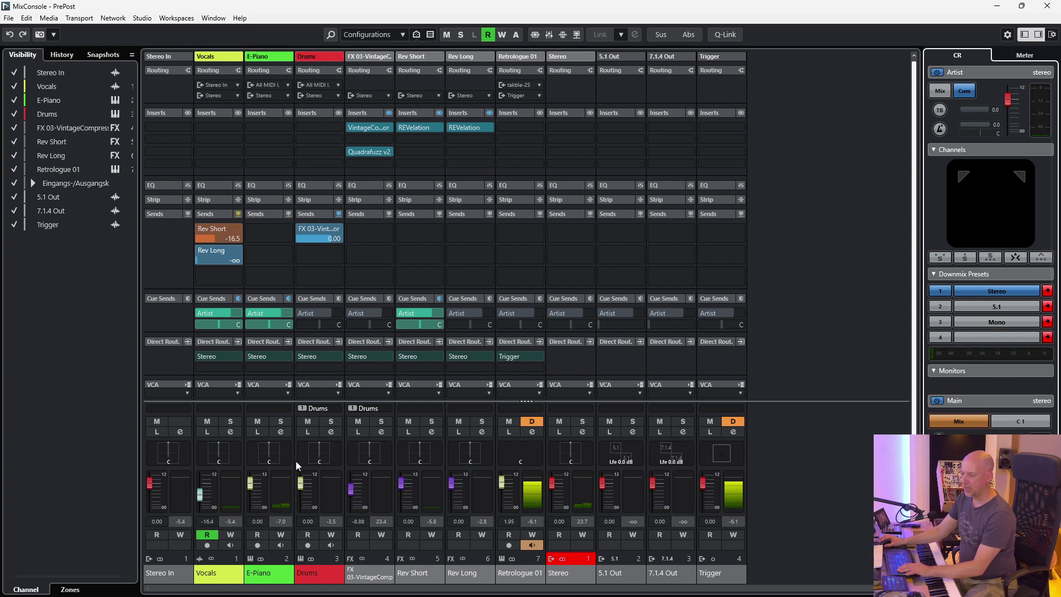
Enable the E-Piano Artist cue send and toggle Main monitoring between C 1 and Mix, ending on C 1.
click(251, 313)
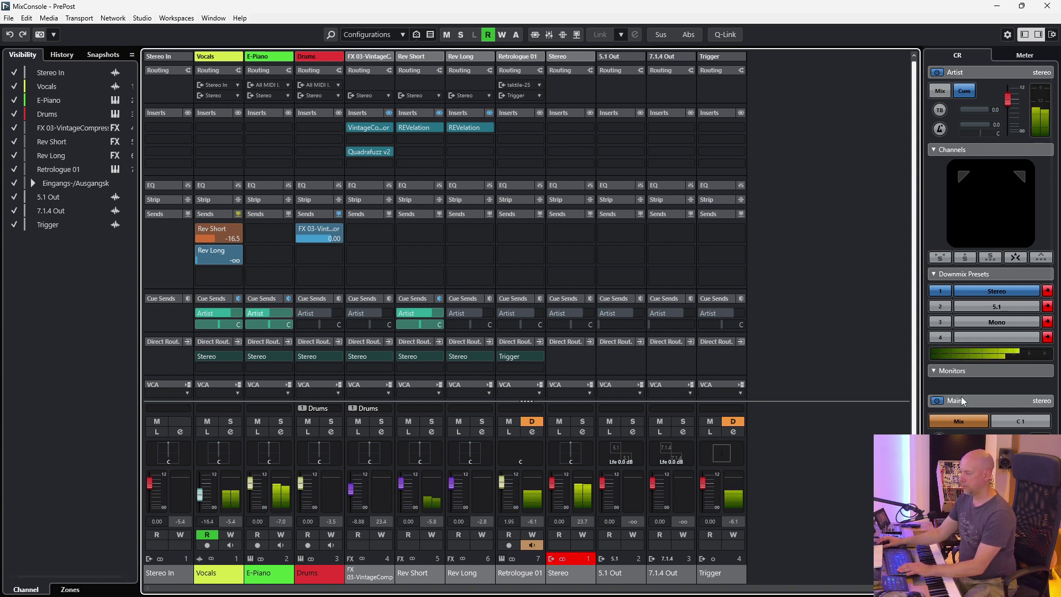
click(1005, 421)
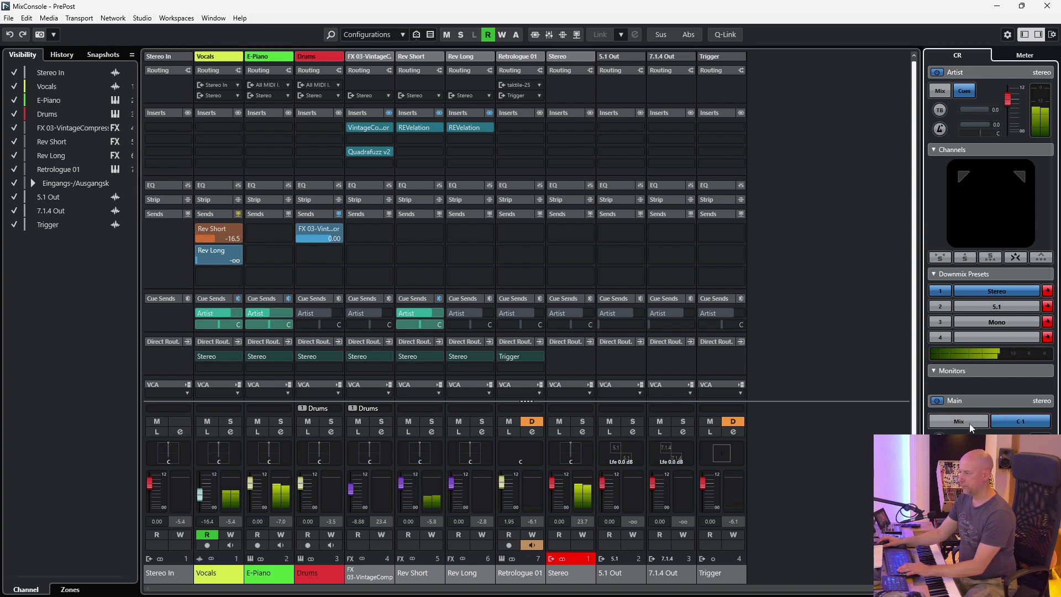
click(969, 423)
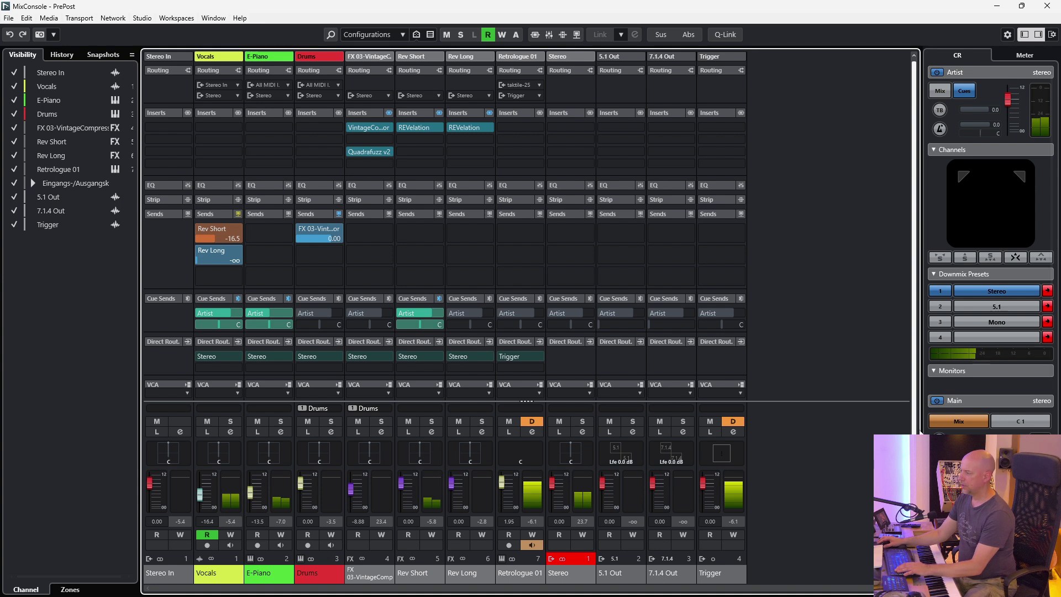
click(1009, 423)
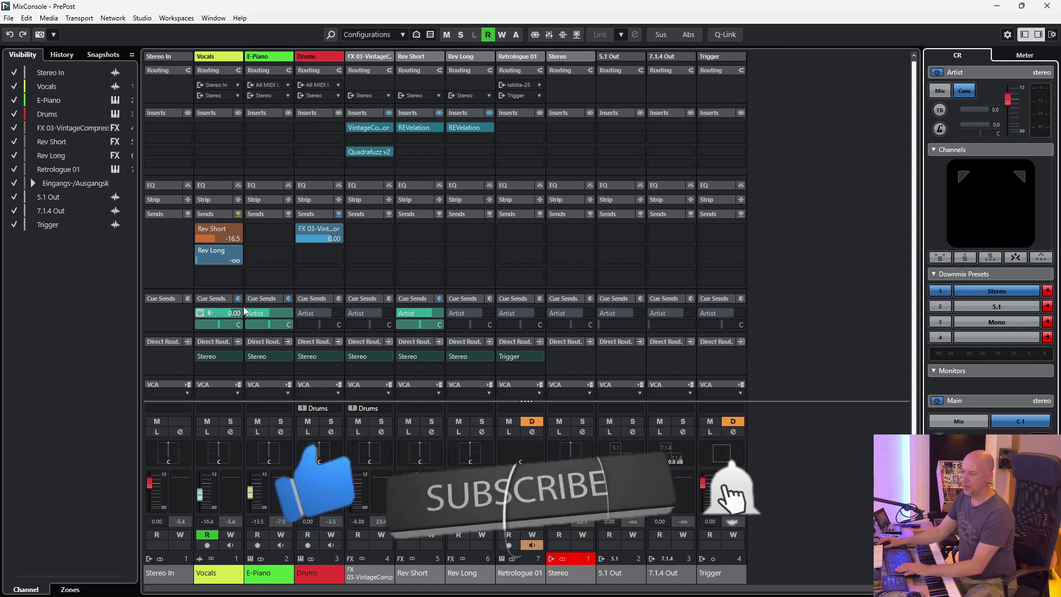
Raise the E-Piano fader in the main mix to -0.71 dB.
mouse_move(257, 314)
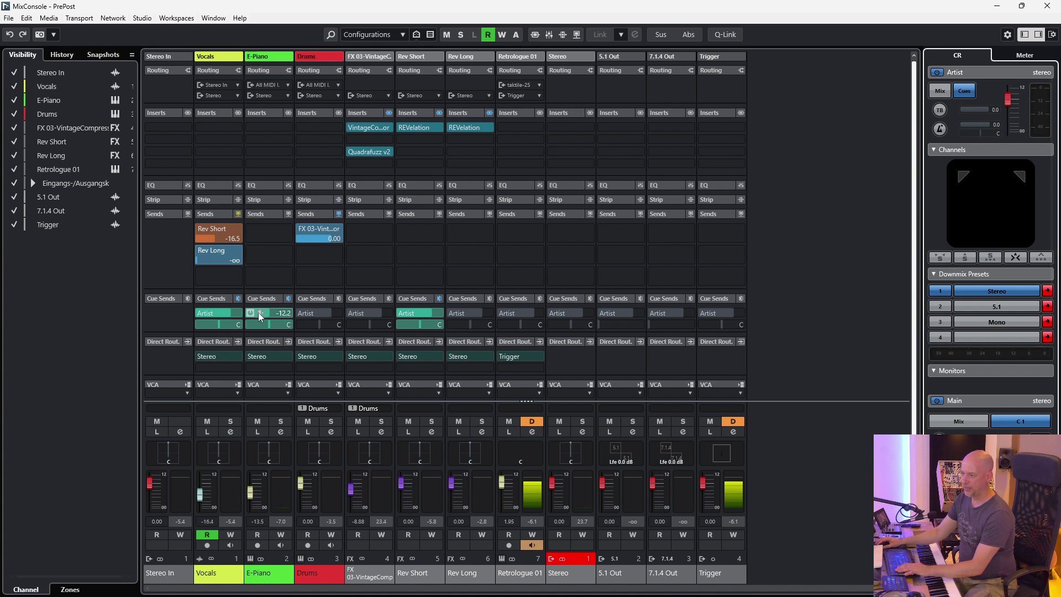
drag(253, 491, 252, 486)
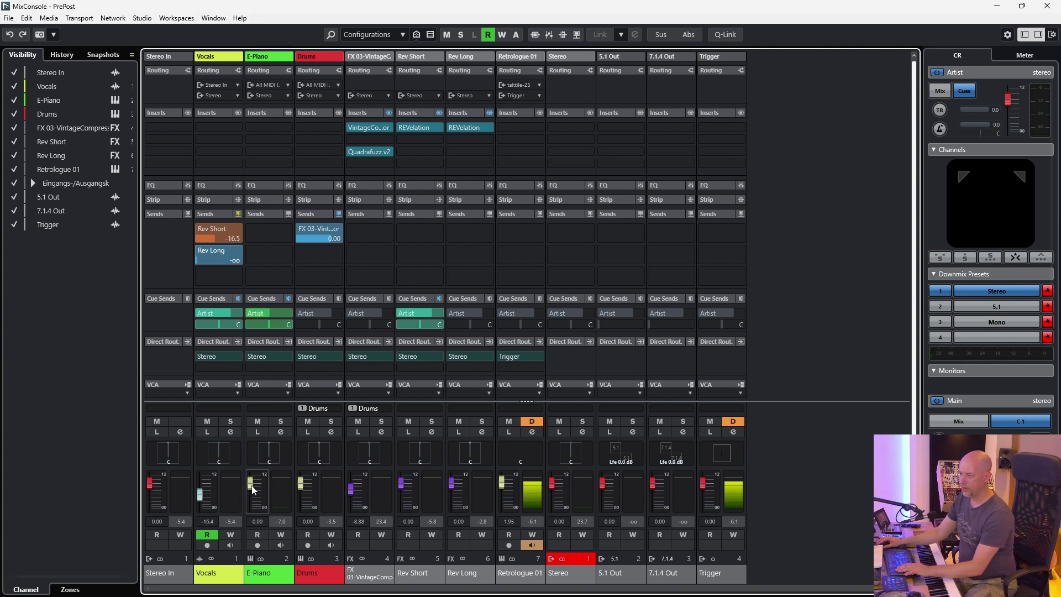
drag(253, 489, 253, 490)
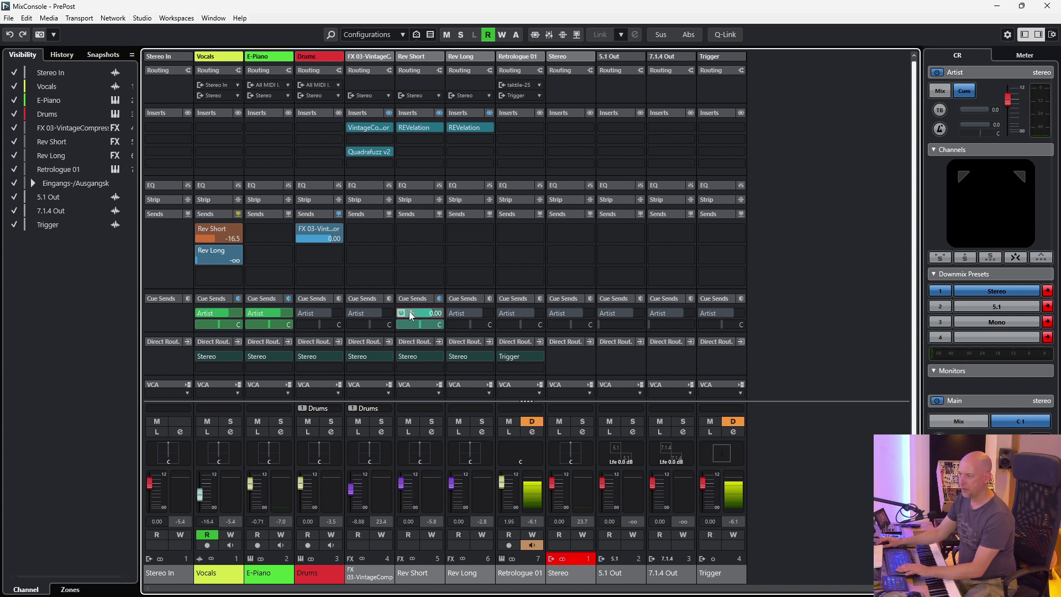
Compare the main mix with the Artist cue mix on the Main monitor, ending on Mix.
click(940, 421)
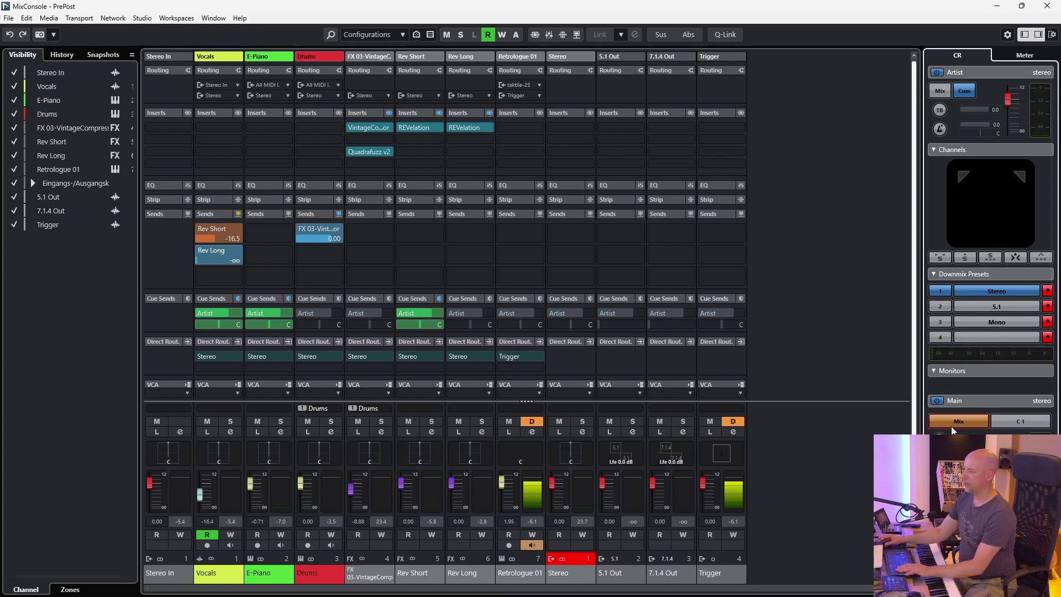
click(1007, 419)
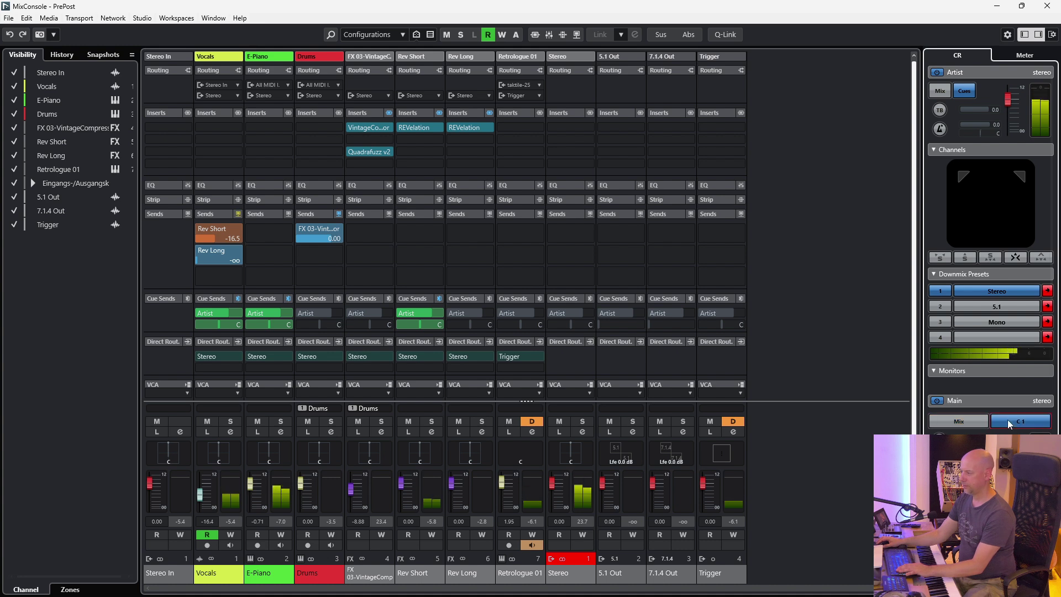
click(973, 422)
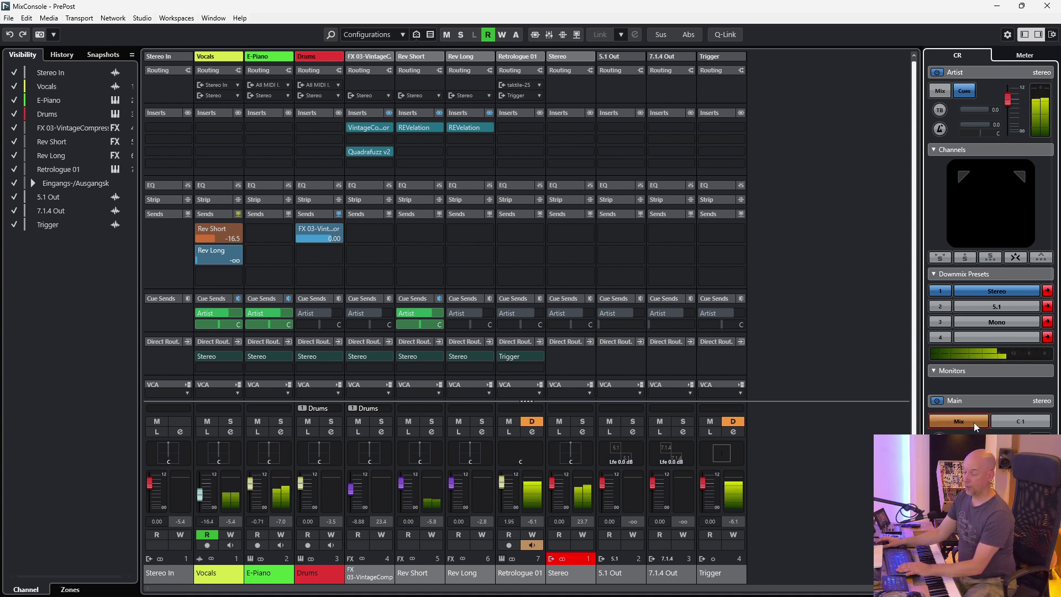
mouse_move(208, 315)
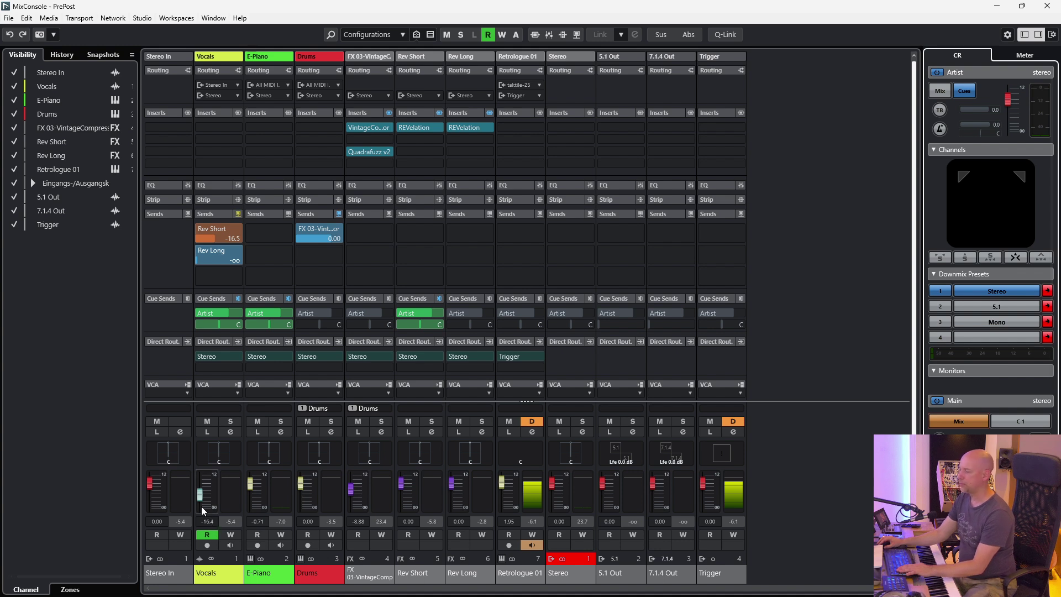
mouse_move(215, 355)
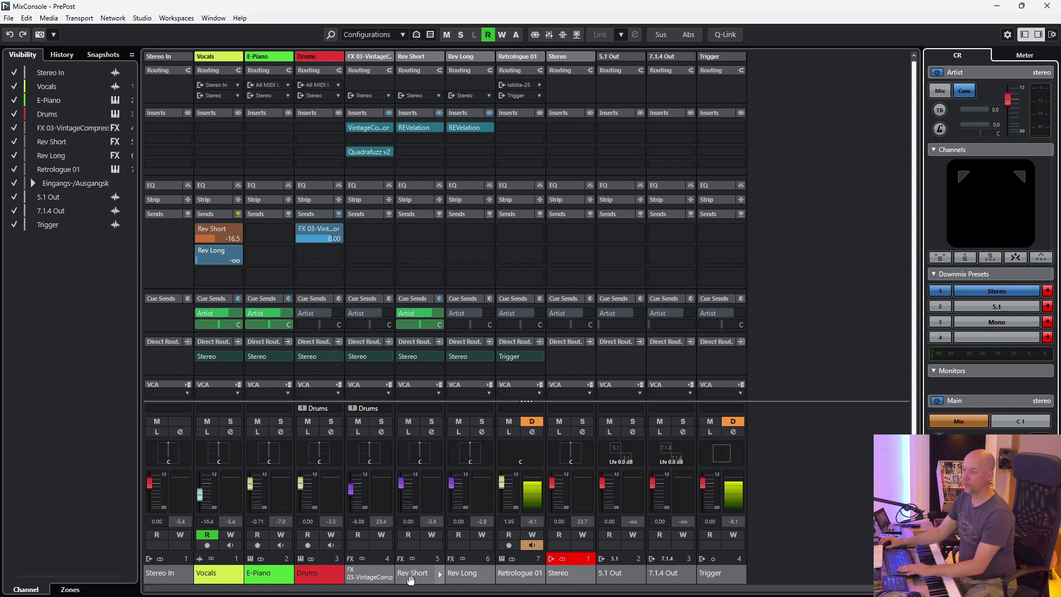
Copy the current mix levels of Vocals through Rev Short into their Artist cue sends, then deselect.
click(225, 577)
shift+click(427, 578)
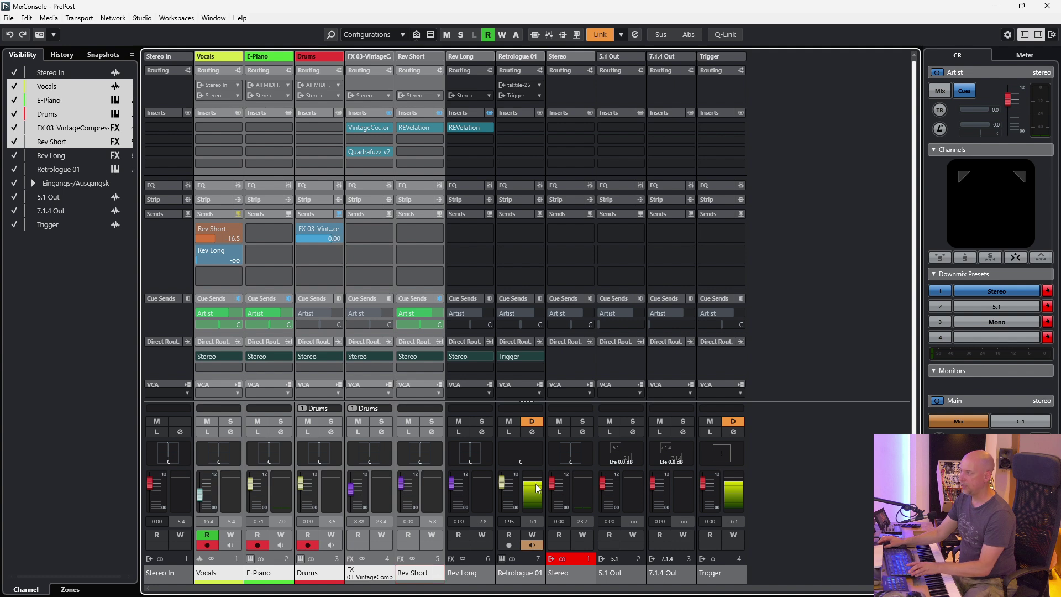
click(1008, 35)
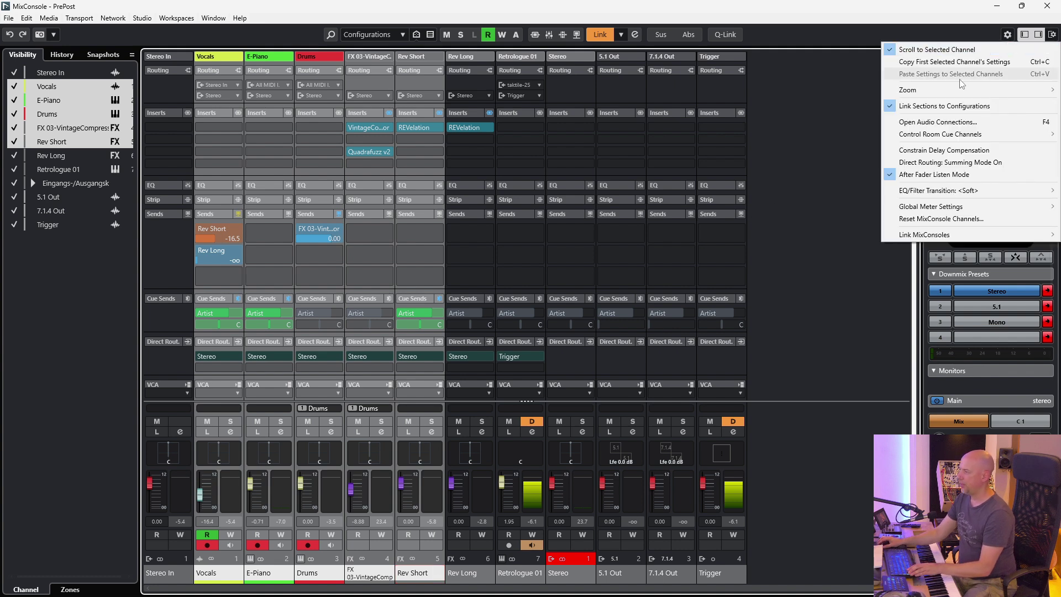
mouse_move(921, 136)
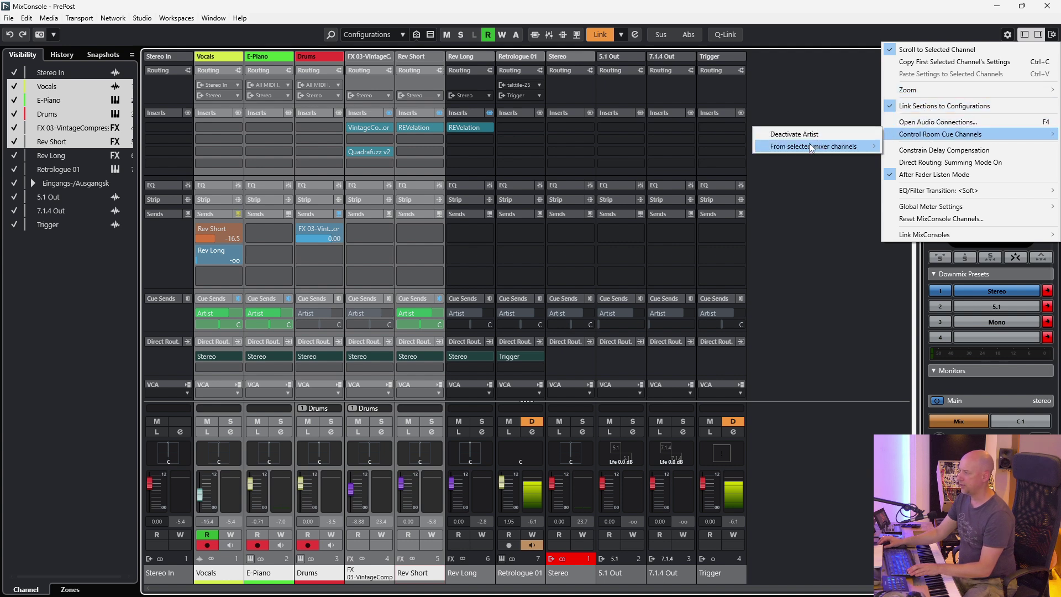
mouse_move(807, 148)
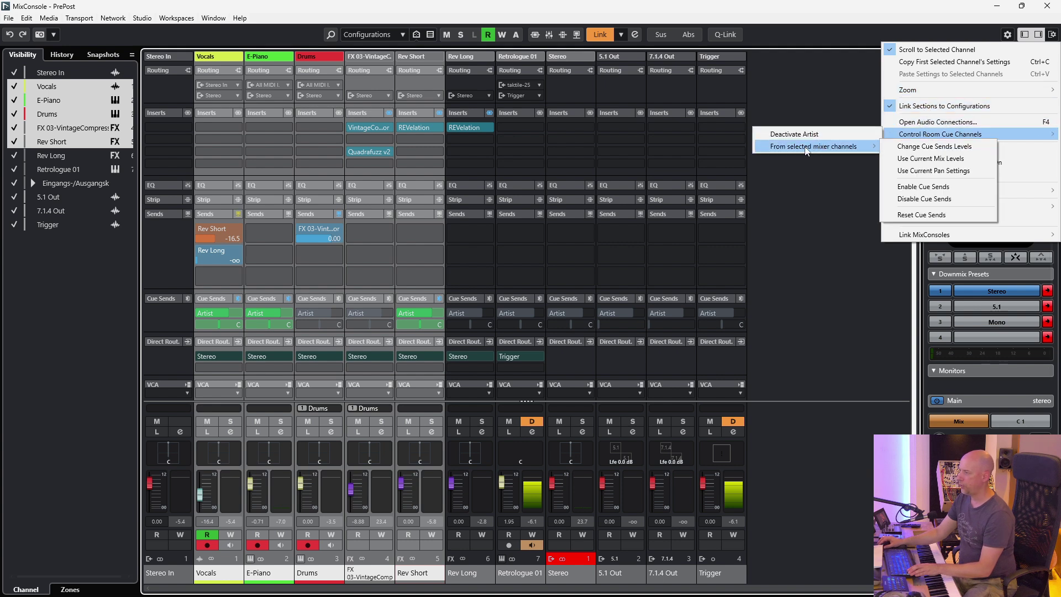
click(948, 160)
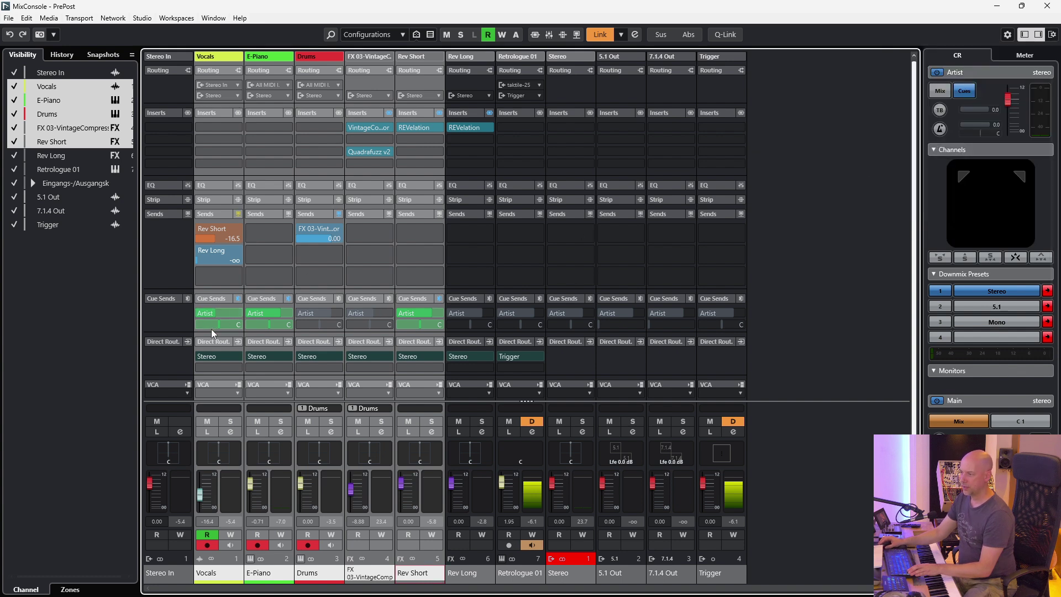
click(840, 274)
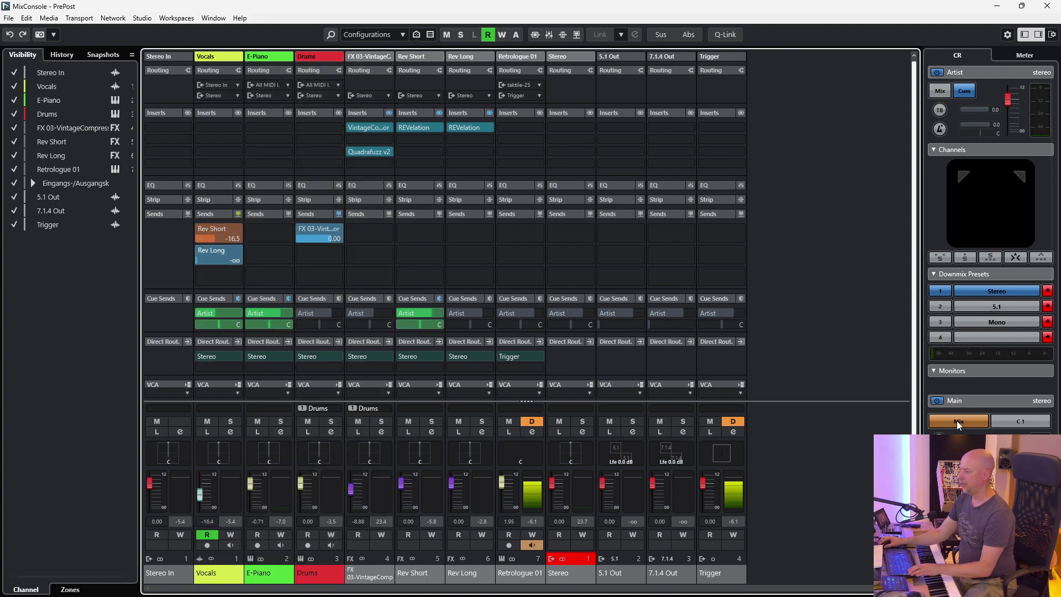
Lower the E-Piano to -31.1 dB in the main mix and monitor C 1 to confirm the cue is unchanged.
click(1009, 422)
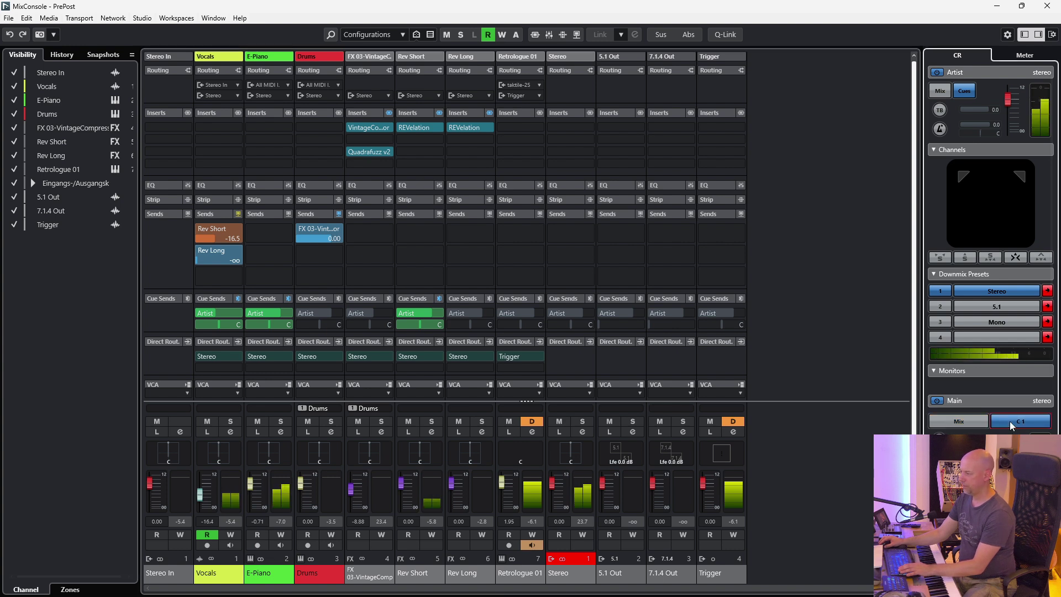
click(974, 423)
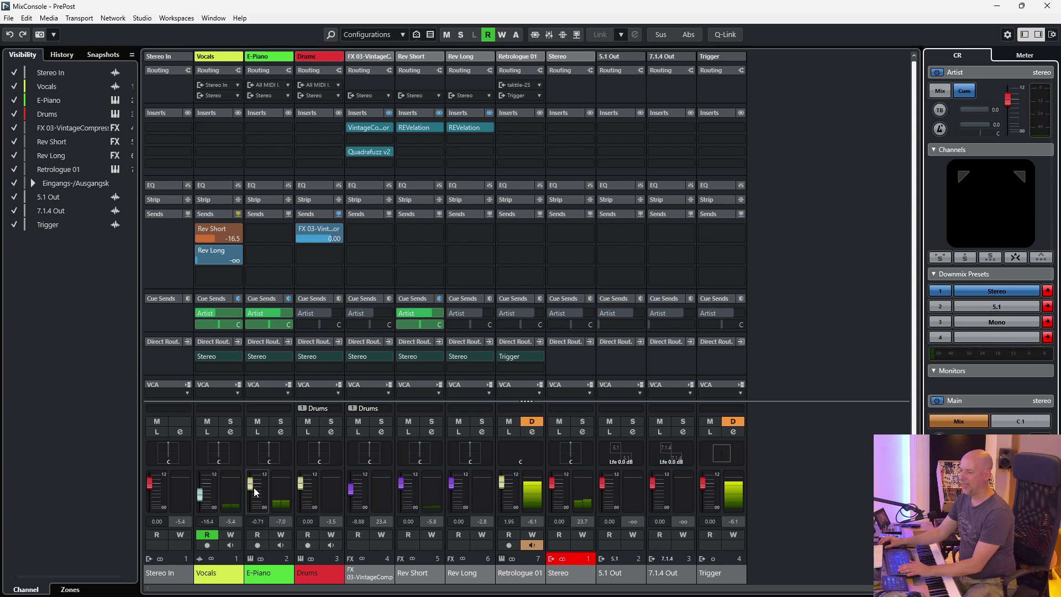
drag(253, 488, 250, 492)
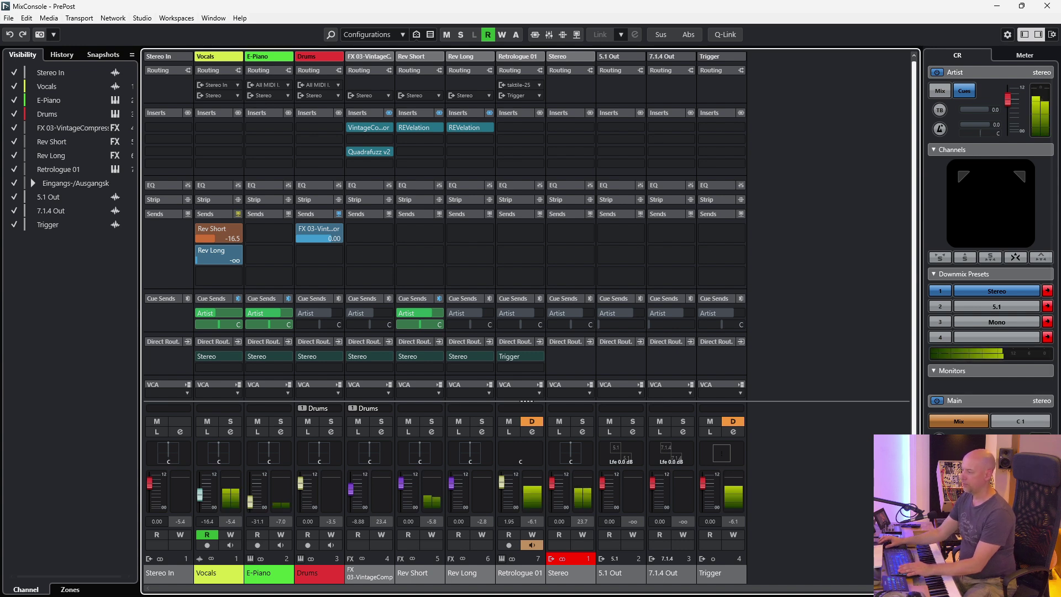
click(1019, 420)
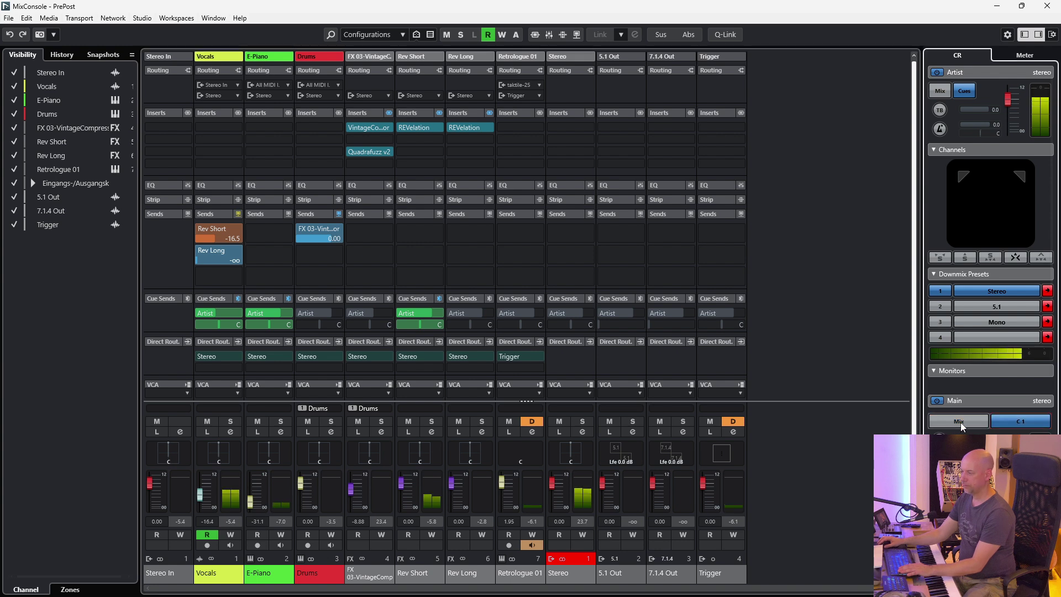